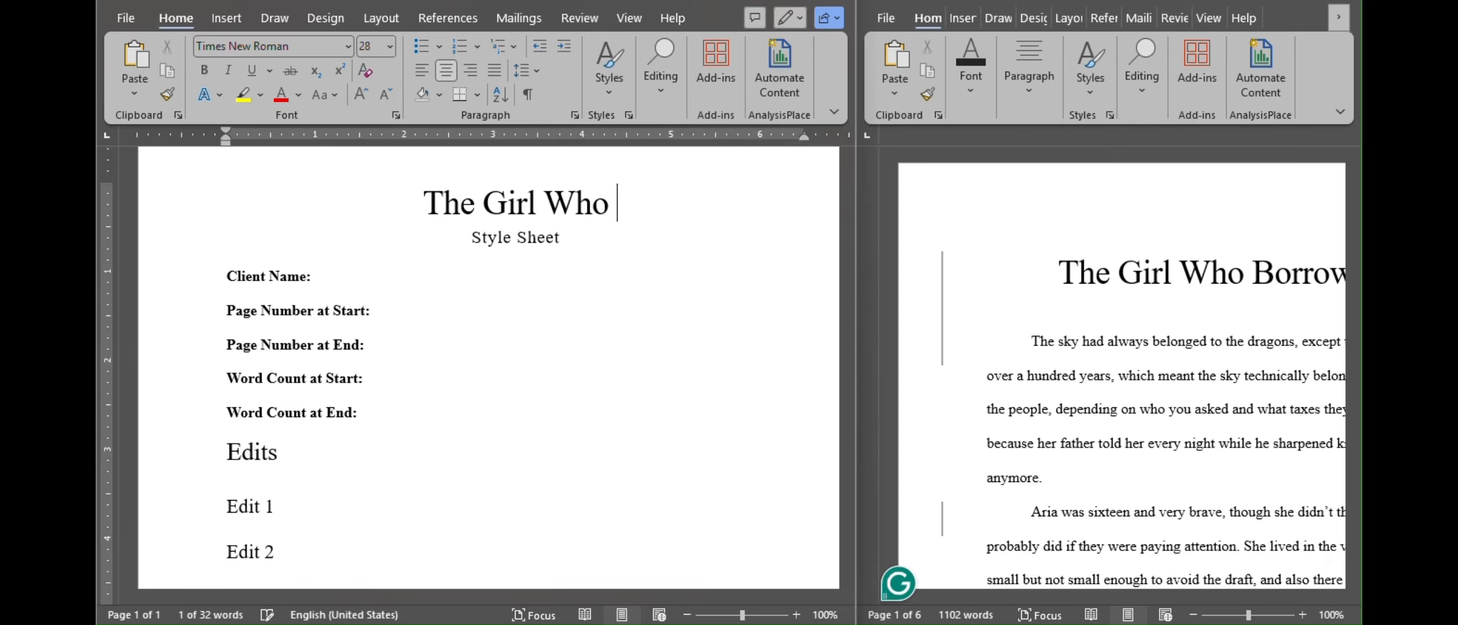
Complete the style sheet header with the client's full name, 6 as the starting page number and 1102 as the starting word count
click(322, 286)
text(Jane Doe)
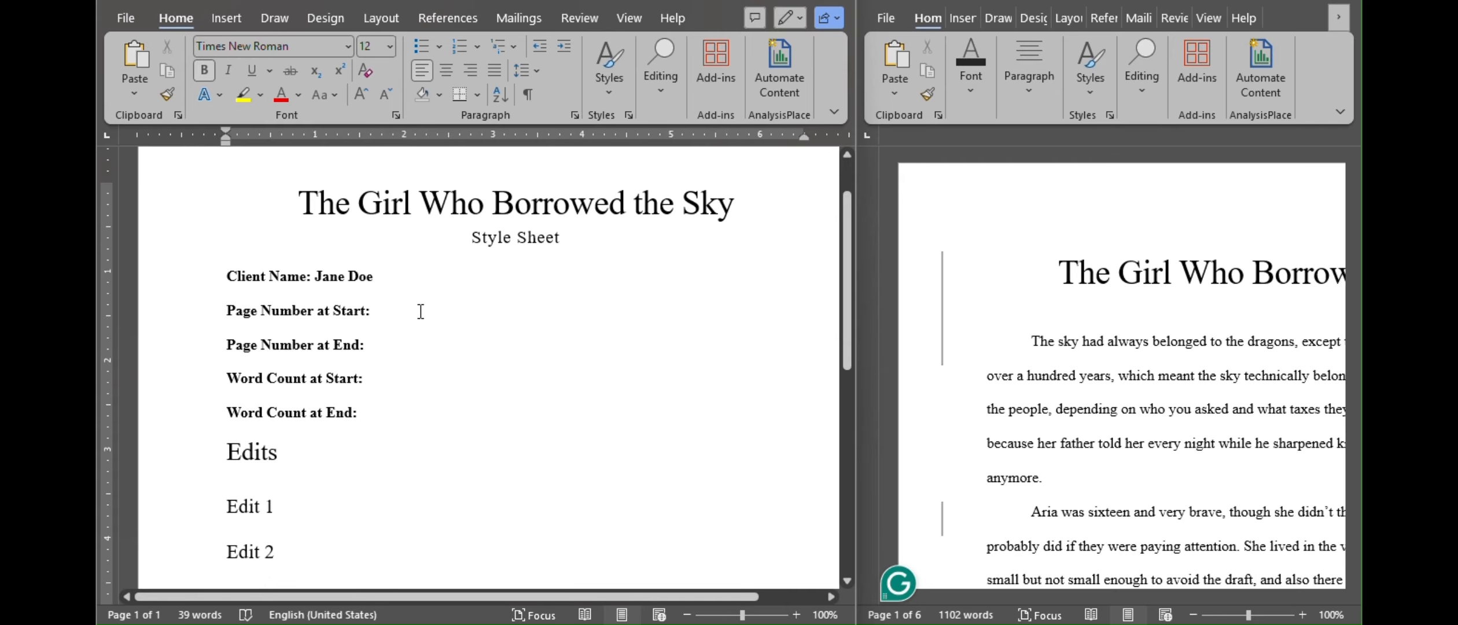
click(421, 312)
text(6)
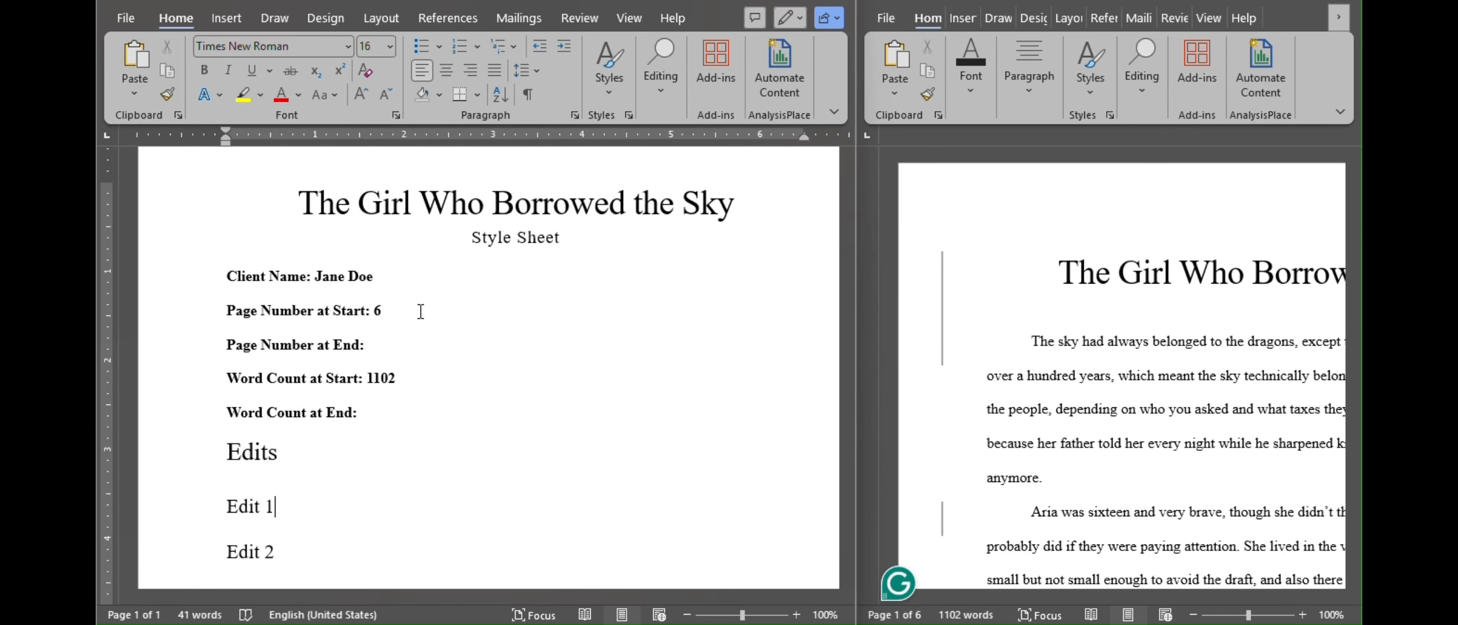
Start a bulleted list under Edit 1 with "Title format change" and begin a second entry for the paragraph formatting
scroll(1004, 522, right, 5)
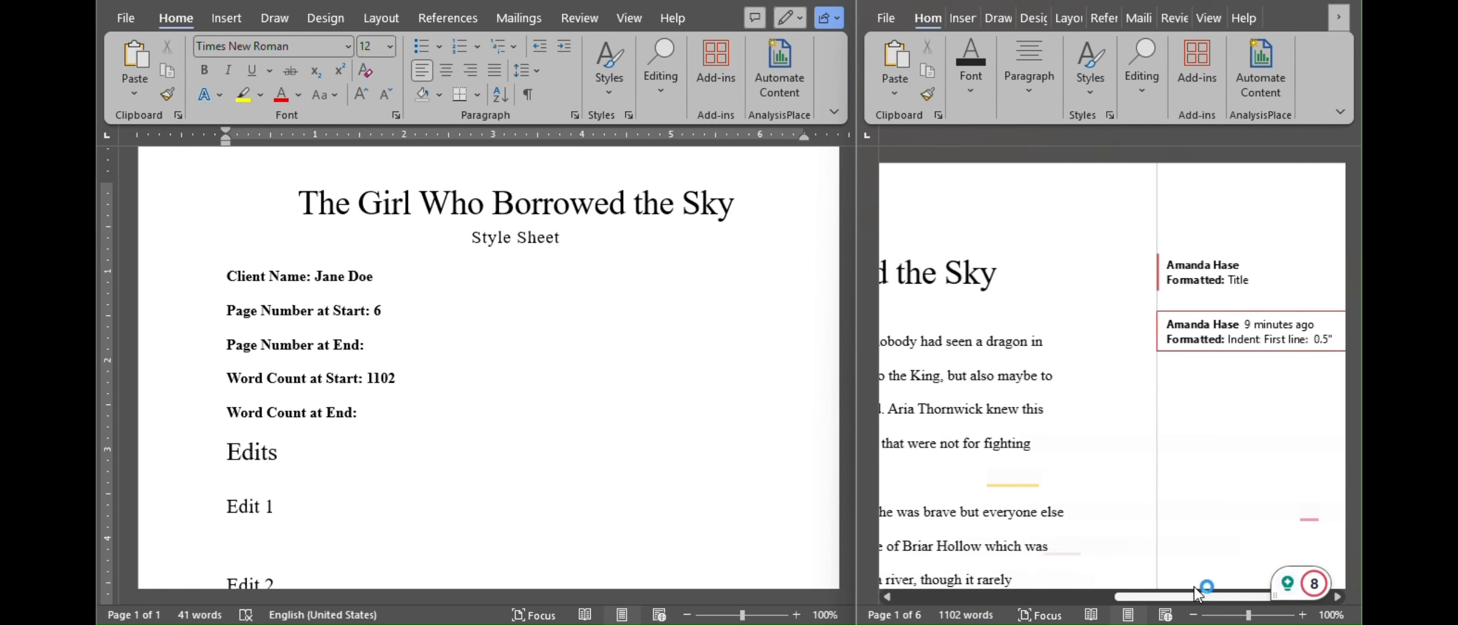
click(422, 47)
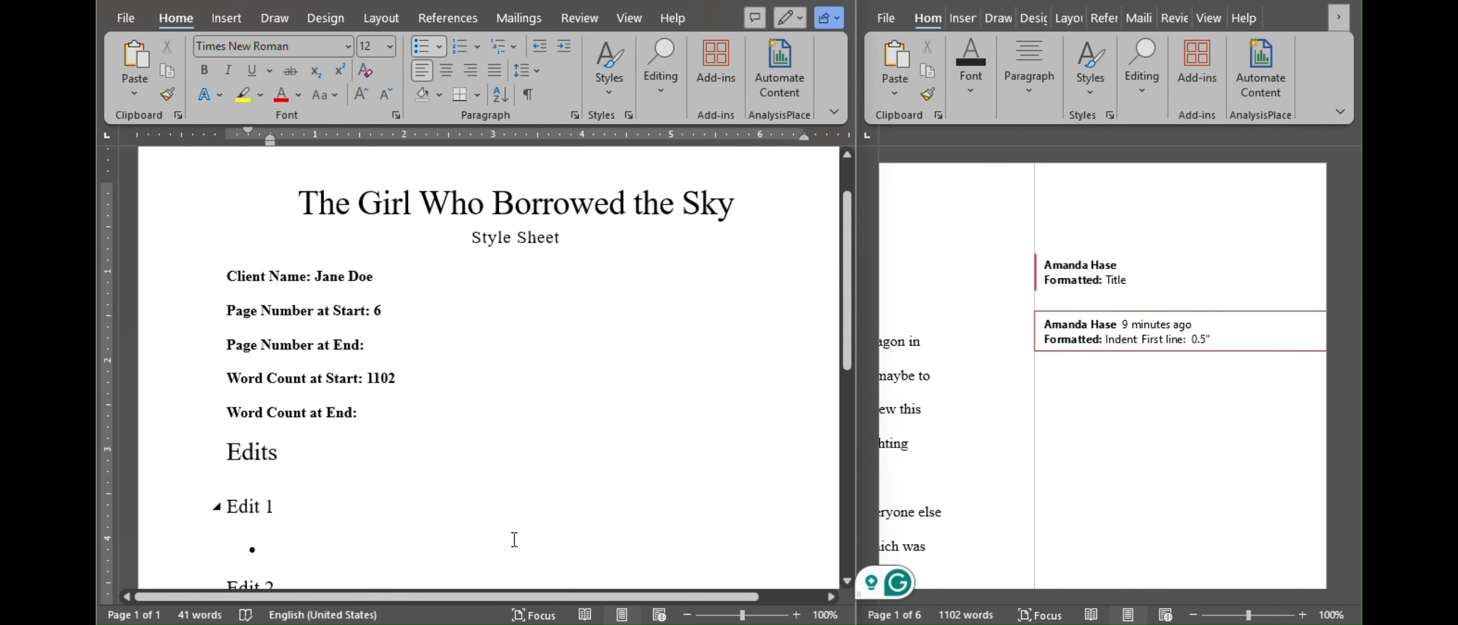
text(Title format)
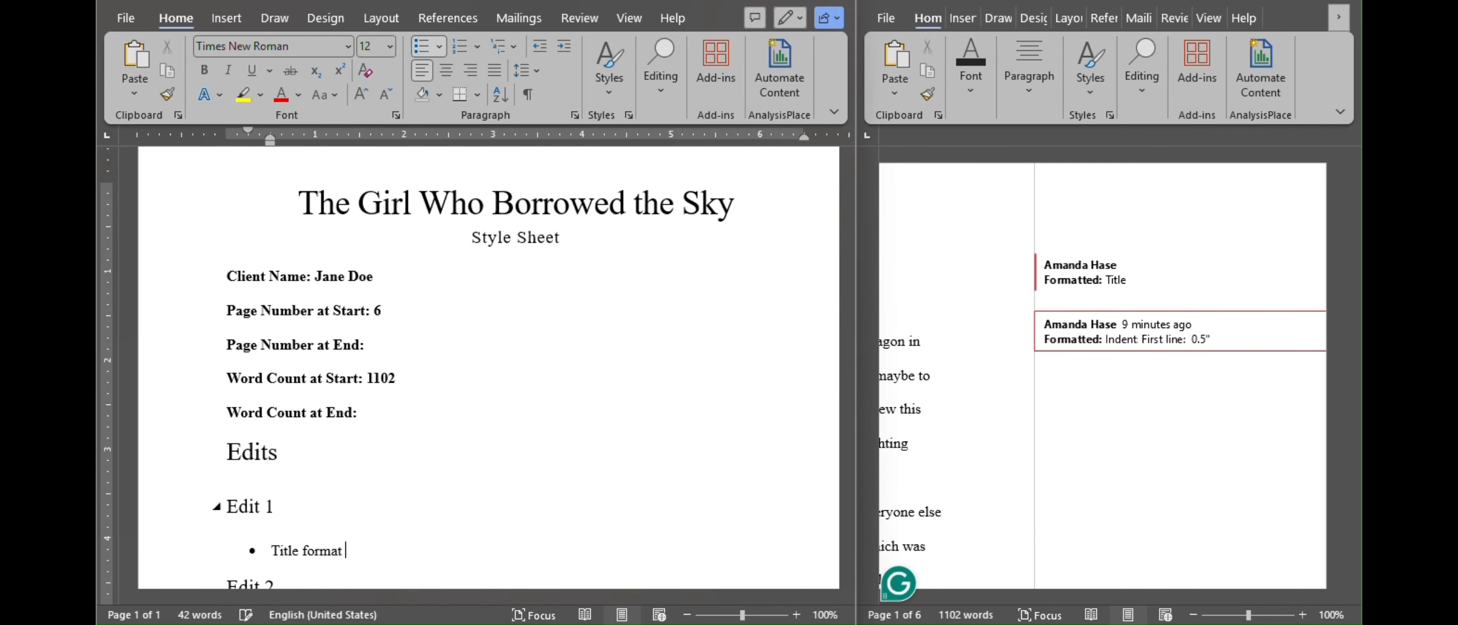
text( change)
key(Return)
text(Par)
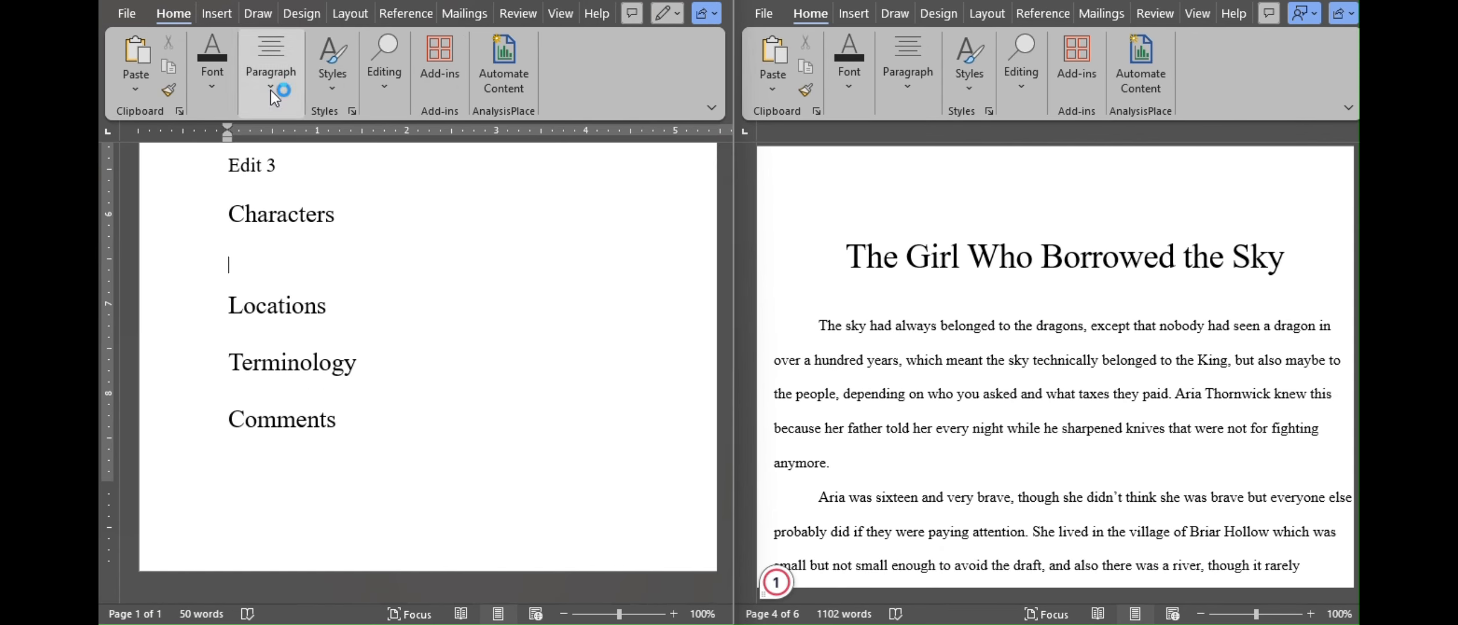
List Aria Thornwick and The King as entries under the Characters heading of the style sheet
text(Aria Thornwick)
key(Return)
text(The King)
key(Return)
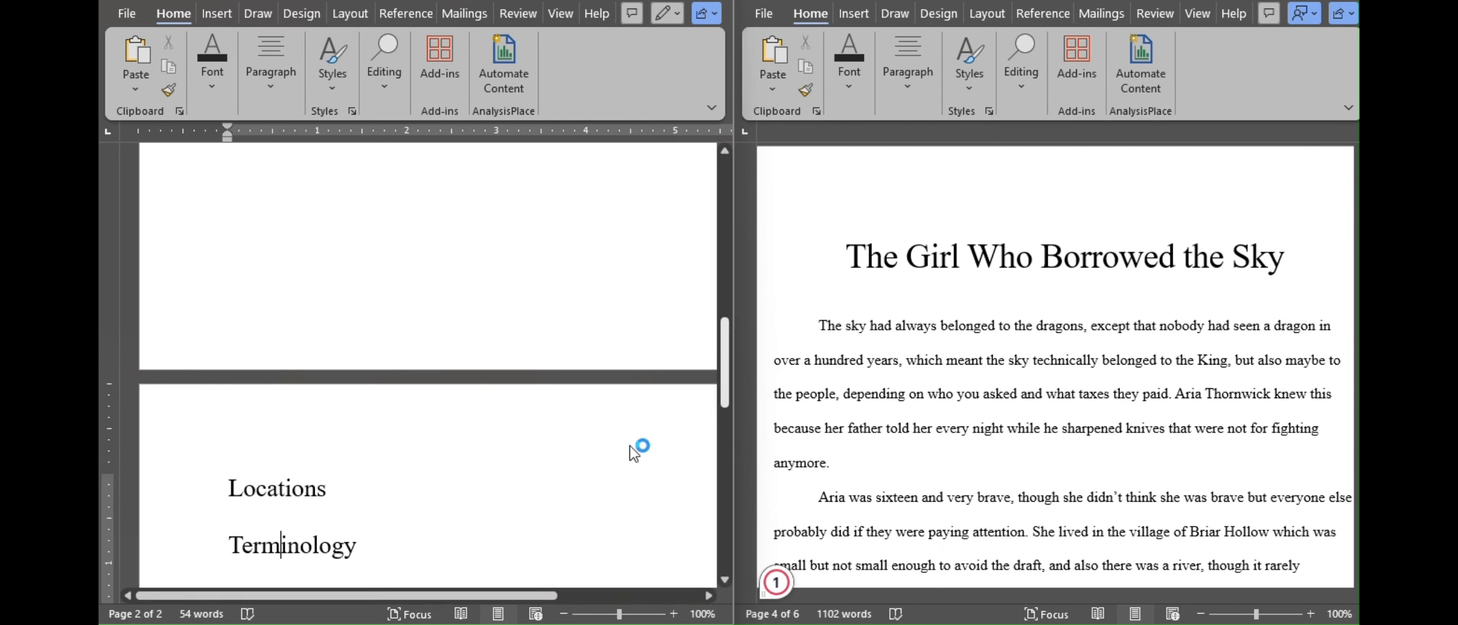
Create a bulleted list under Locations with the manuscript's places Briar Hollow and Evermere/Everspire
key(Return)
click(270, 63)
click(252, 140)
text(Briar Hollow)
scroll(1059, 358, down, 15)
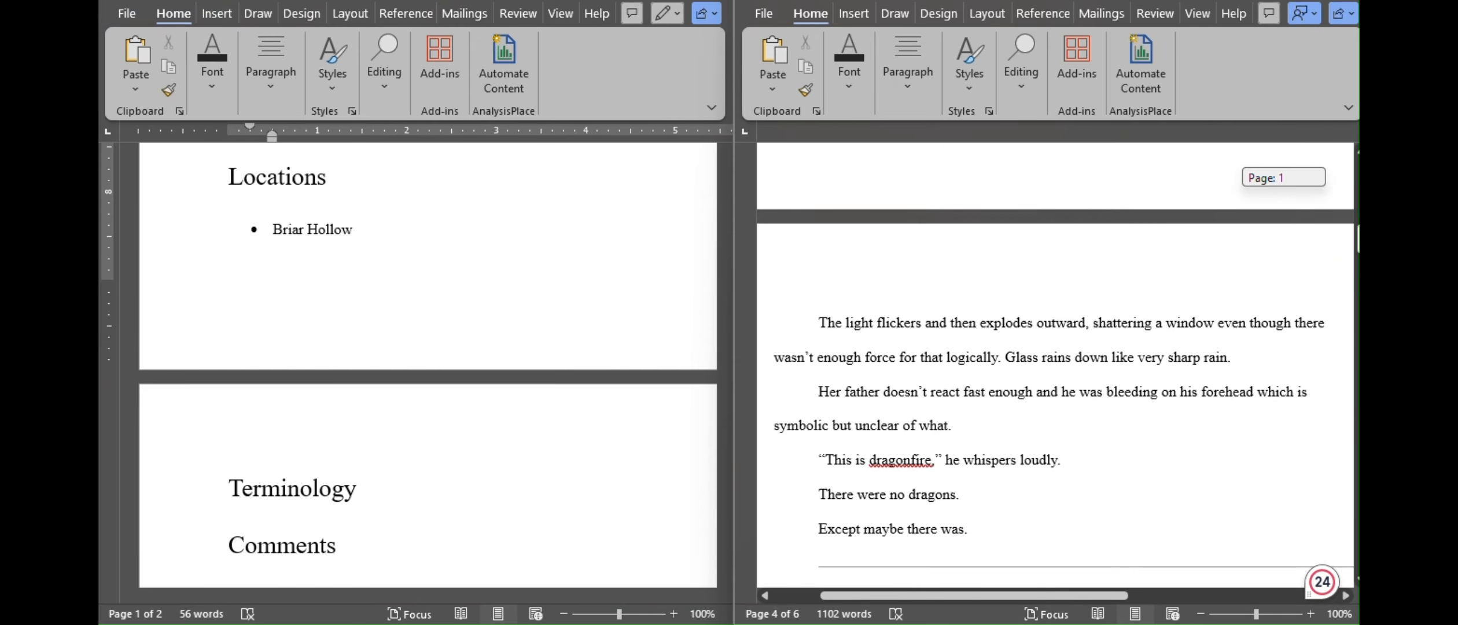
key(Return)
text(Evermere/Everspire)
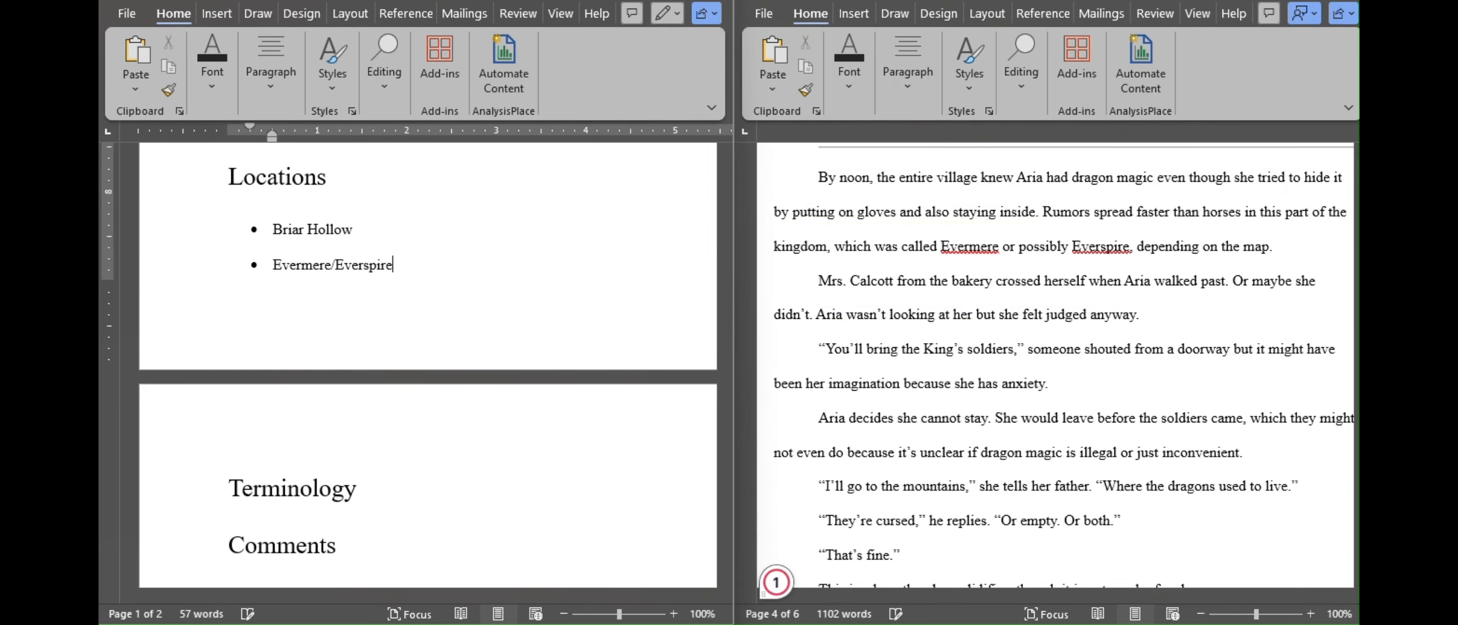
Add Mrs. Calcott, Cael and Aria's Father to the Characters list
scroll(557, 336, up, 2)
scroll(1013, 452, down, 15)
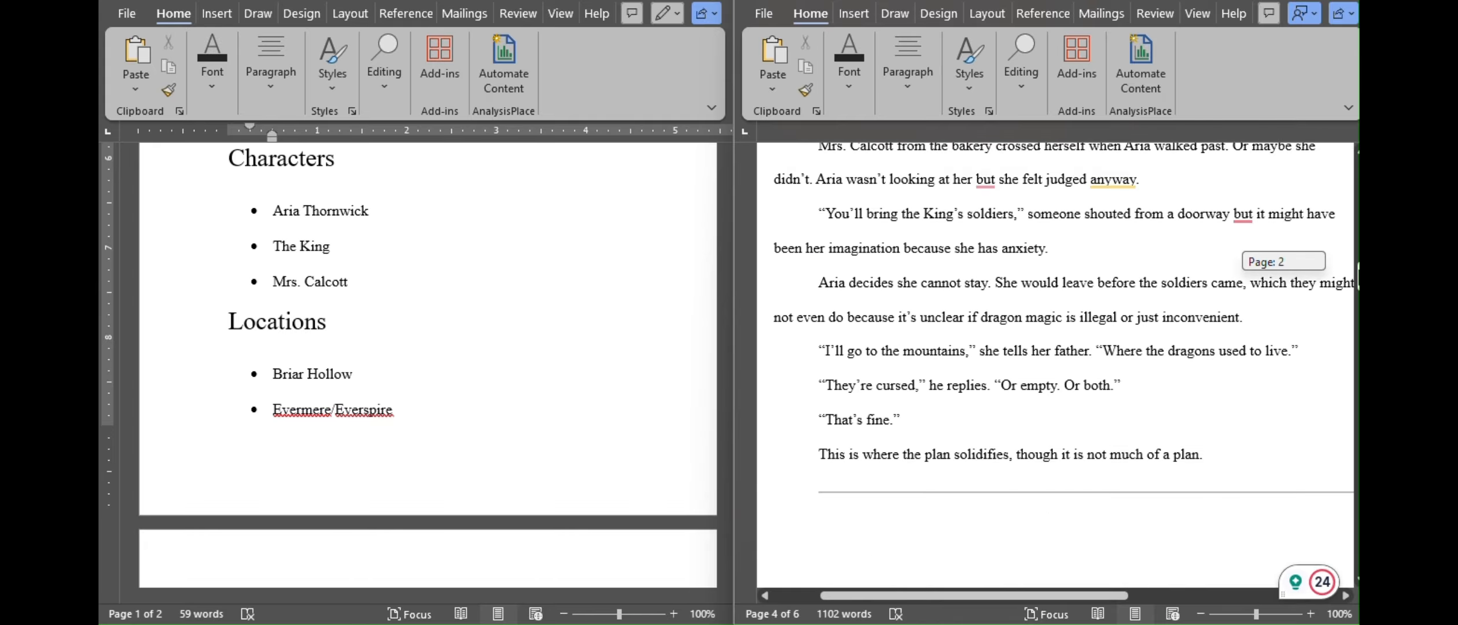
key(Return)
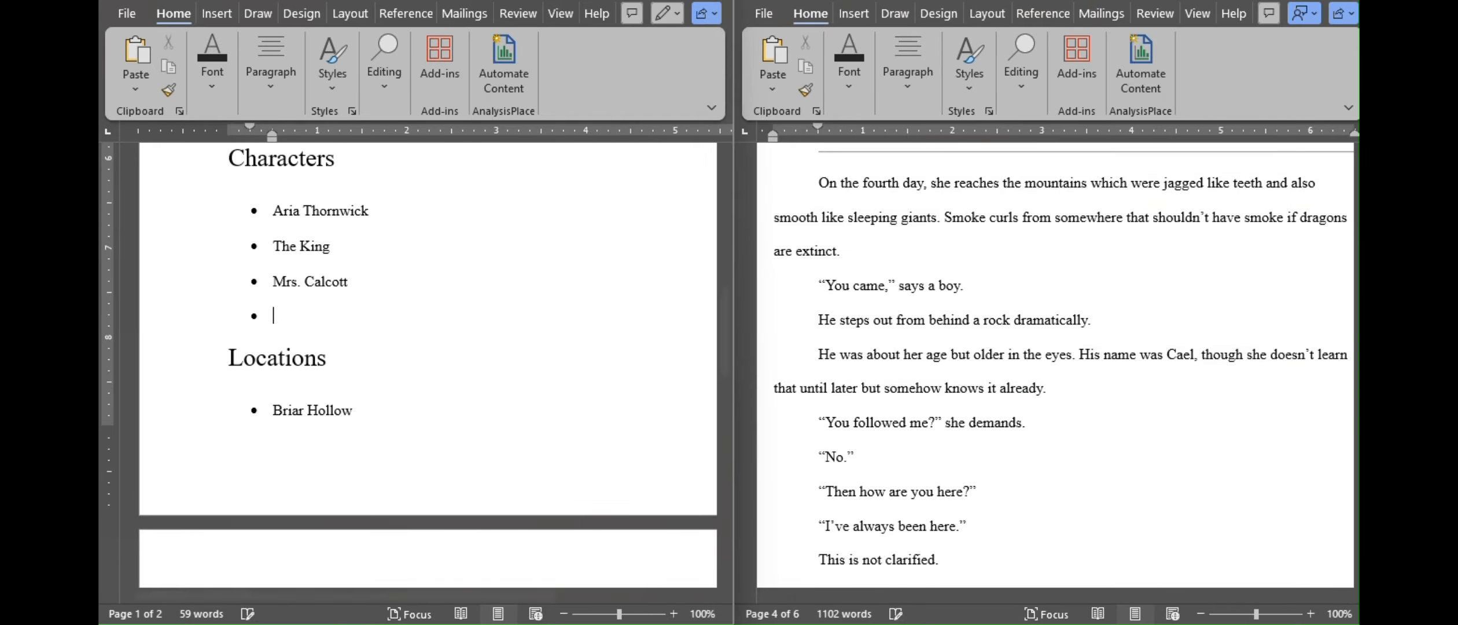
text(Cael)
scroll(1059, 365, down, 10)
scroll(1057, 365, down, 15)
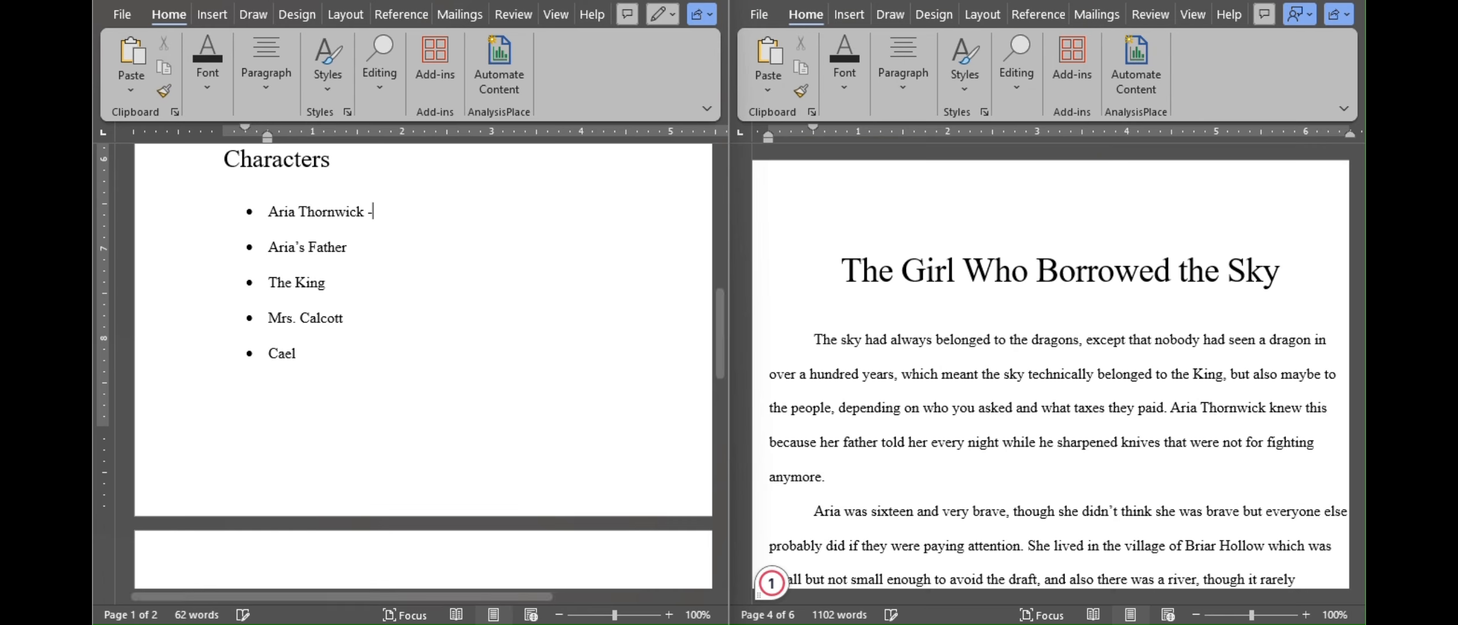
Describe Aria Thornwick as "16-year-old MC, her hands tend to glow" and Briar Hollow as "A small village that Aria calls home"
text(– 16-year-old MC)
scroll(1361, 200, down, 5)
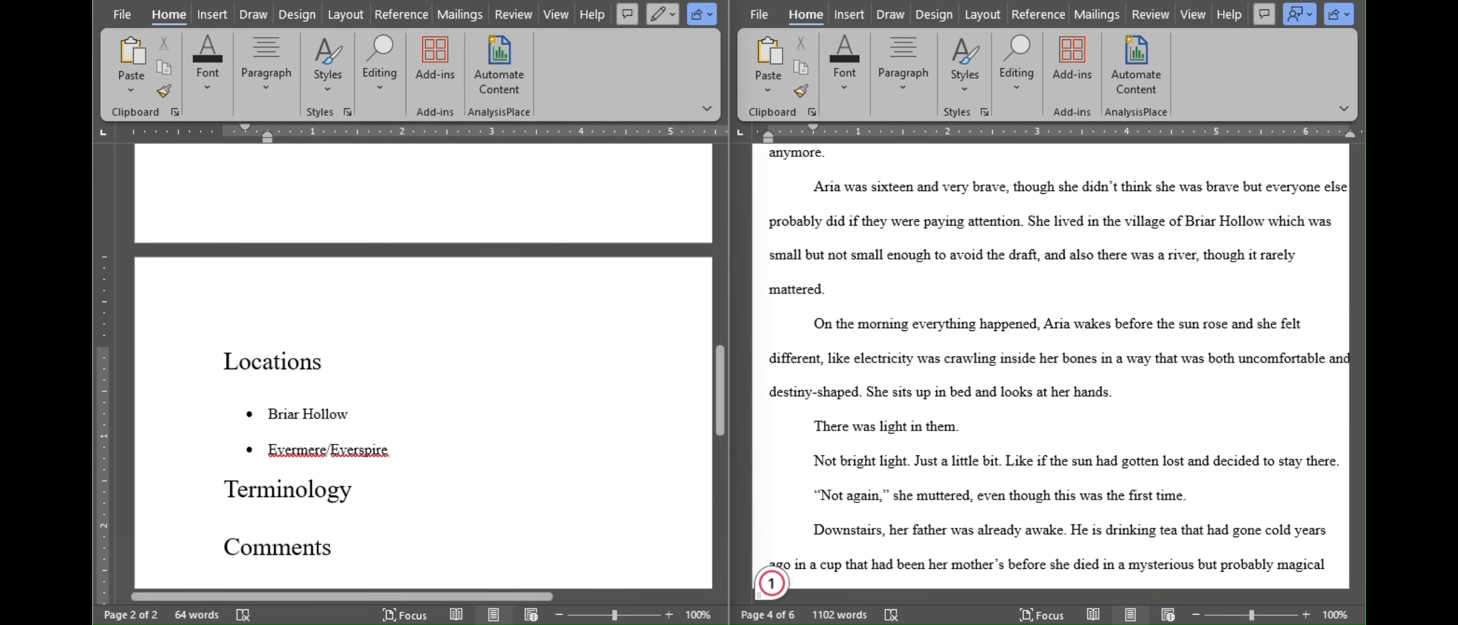
text(– A small village that Aria calls home)
mouse_move(1361, 199)
mouse_down()
mouse_move(1360, 234)
mouse_move(1360, 221)
mouse_up()
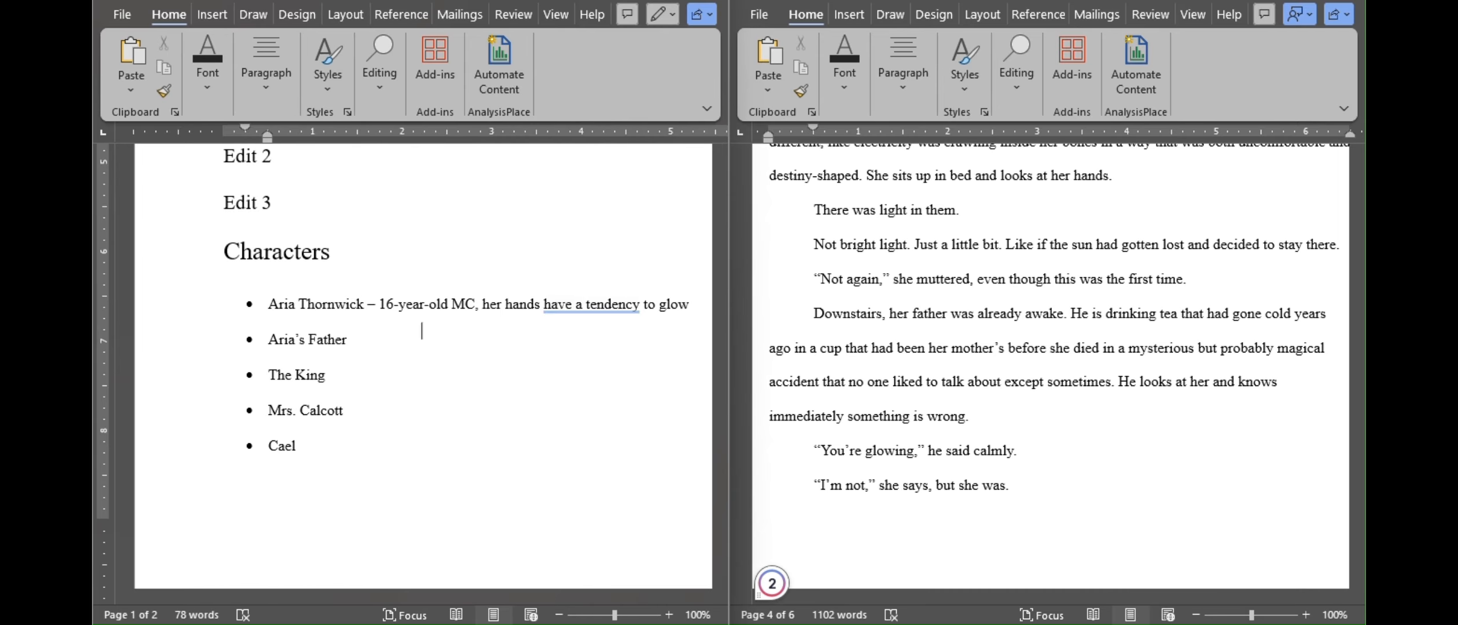
Describe Aria's Father as "Doesn't seem all that surprised by her ability to make her hands glow. He seems to know about dragonfire."
text(her ability to make her hands glow)
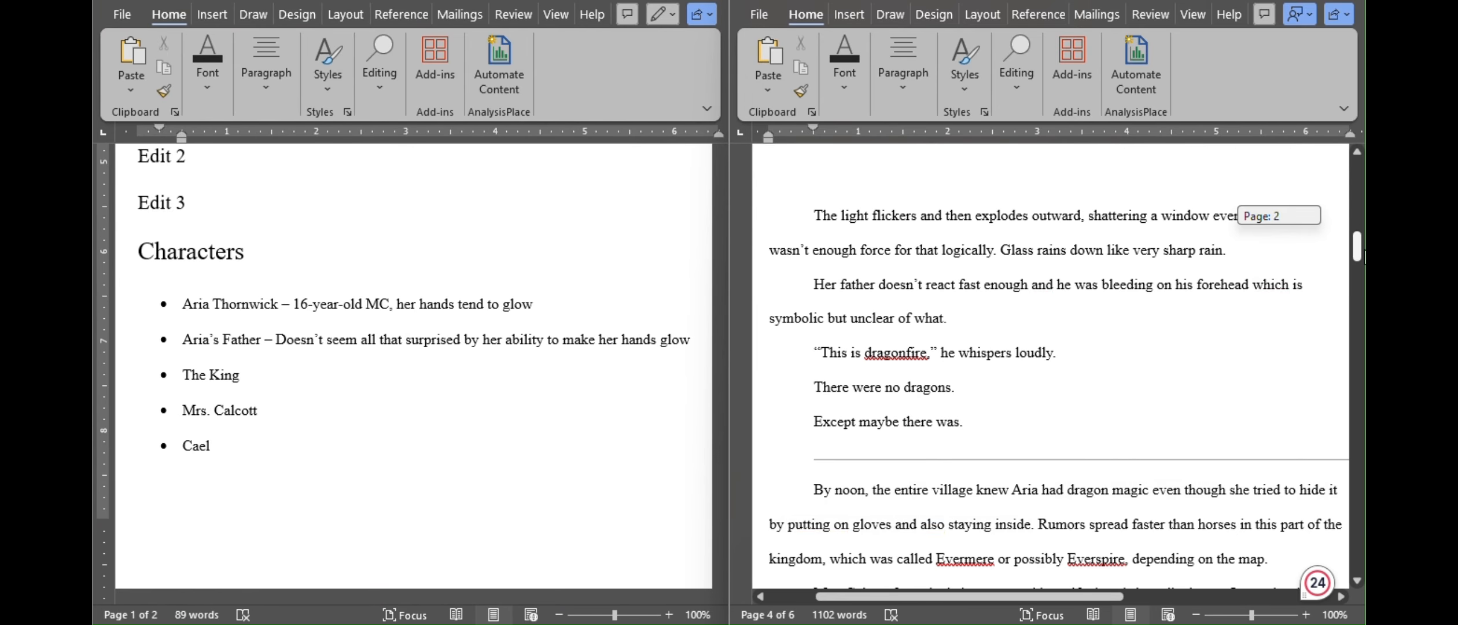
drag(1364, 255, 1362, 283)
text(. He seems to know about dragonfire.)
Describe Mrs. Calcott as "Works at the bakery?" and The King as "Sends soldiers to collect Aria" in the Characters list
click(258, 444)
text(– Works are)
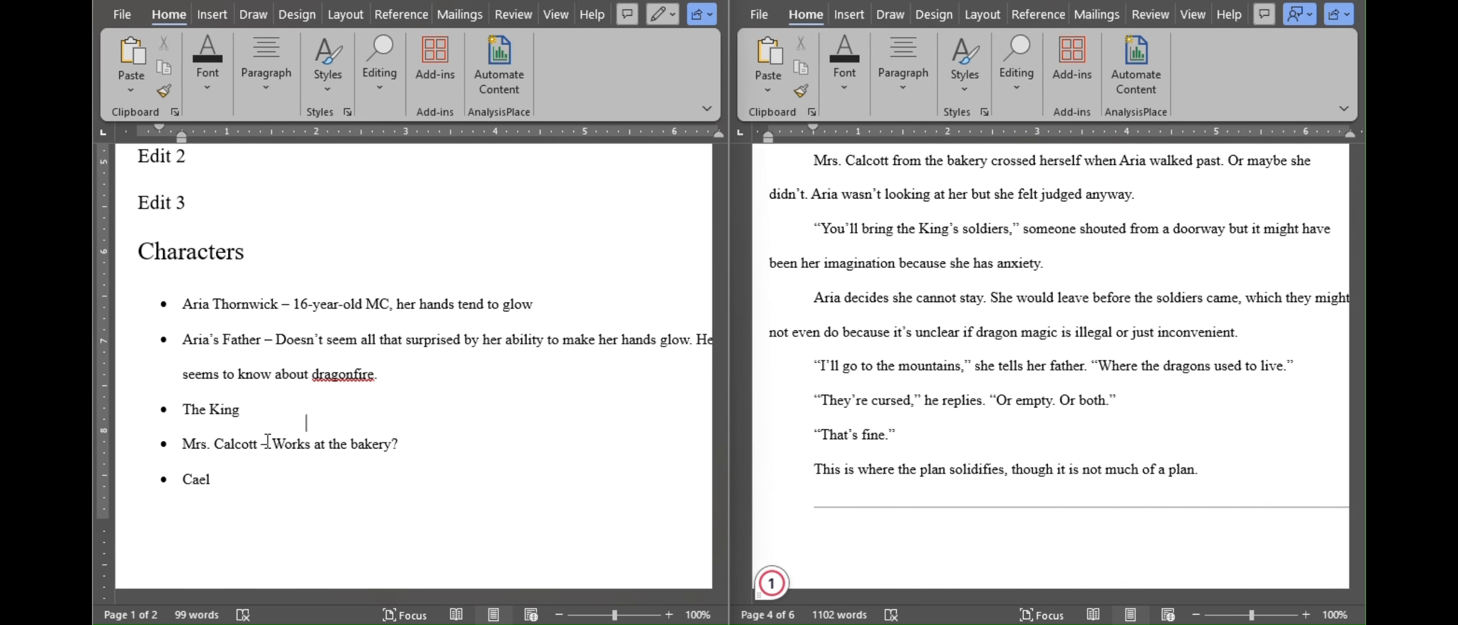
text(Aria)
Add "The Mountains – Where the dragons used to live. Supposedly cursed." to Locations and "The Dragon – Speaks to Aria in her dreams." to Characters
scroll(1050, 365, down, 3)
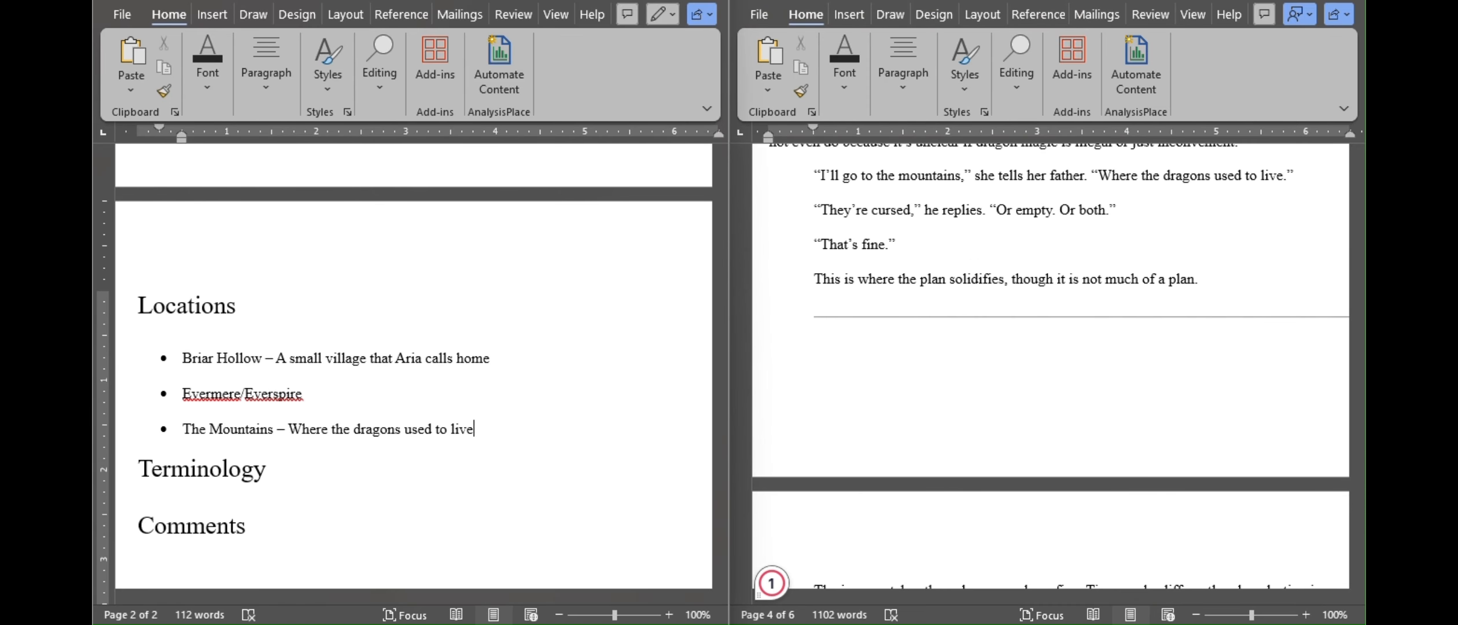
drag(1362, 278, 1362, 295)
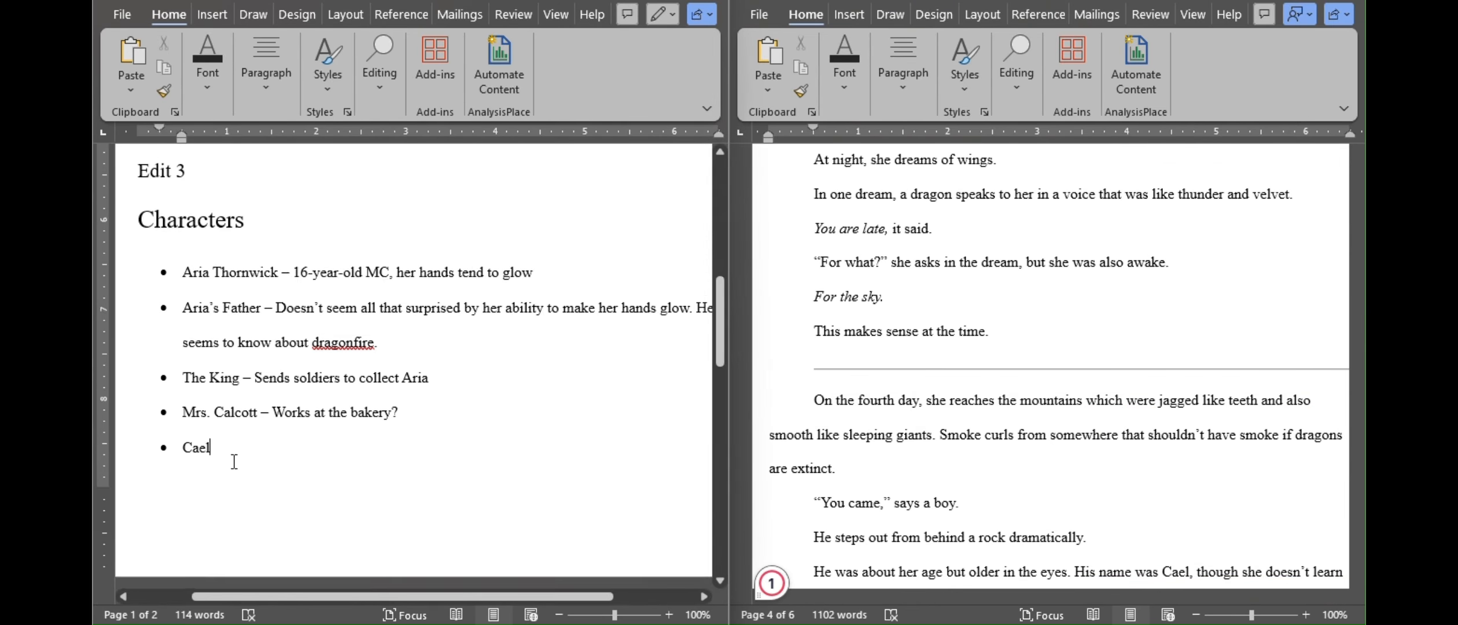
drag(1362, 295, 1363, 310)
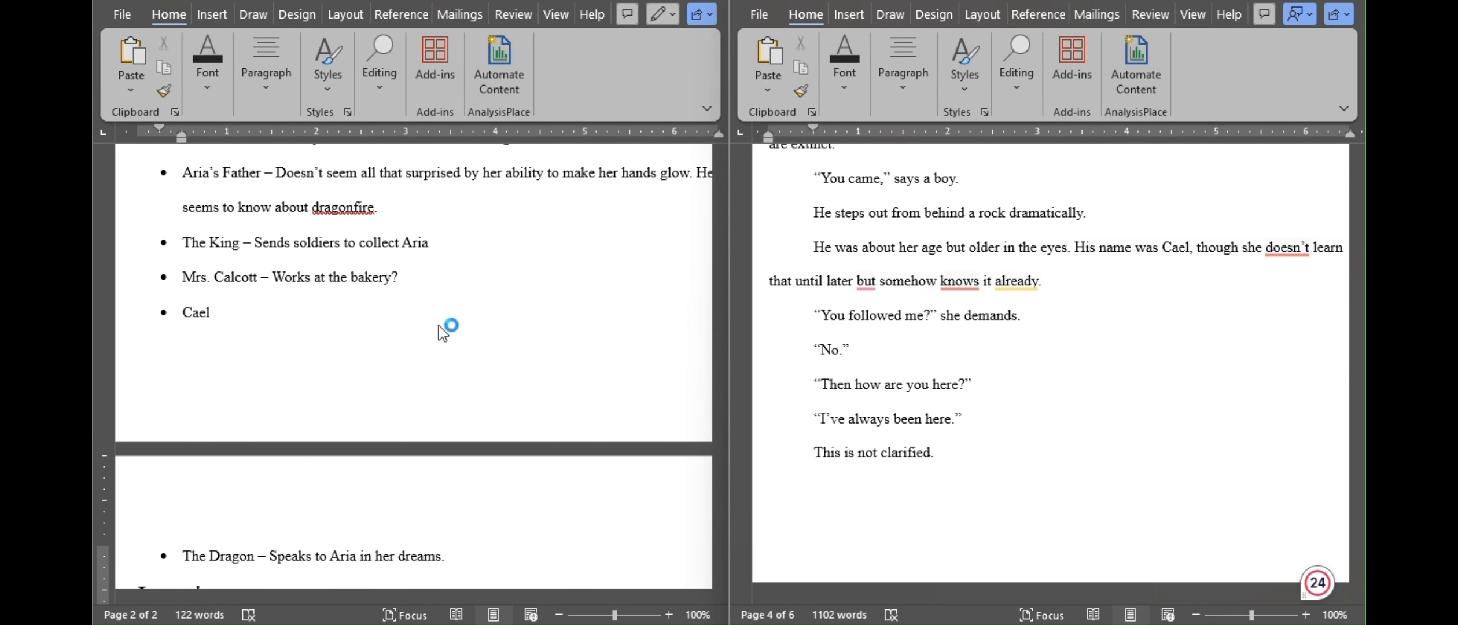
Describe Cael as "about the same age as Aria. Was waiting for her in the mountains. Hair is dark like storms. Immediately recognizes her dragonfire."
click(210, 313)
text(– about th)
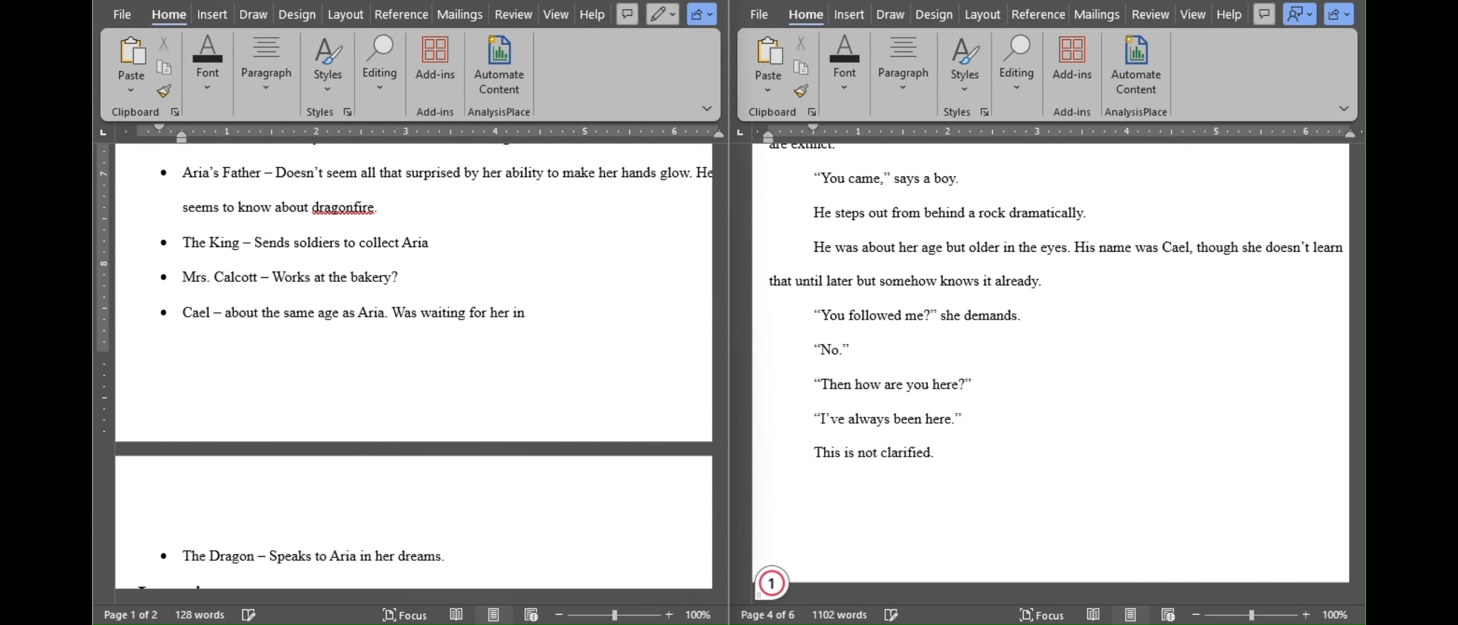
text( the mountains.)
drag(1358, 348, 1361, 510)
click(617, 313)
text(Hair is dark like storms. Immediately recognizes her dragonfire.)
Extend The Dragon's description in the Characters list with "Claims to own the sky." and continue to the manuscript's end
scroll(444, 348, down, 3)
click(445, 309)
text(Claims to own the sky.)
drag(1362, 511, 1361, 517)
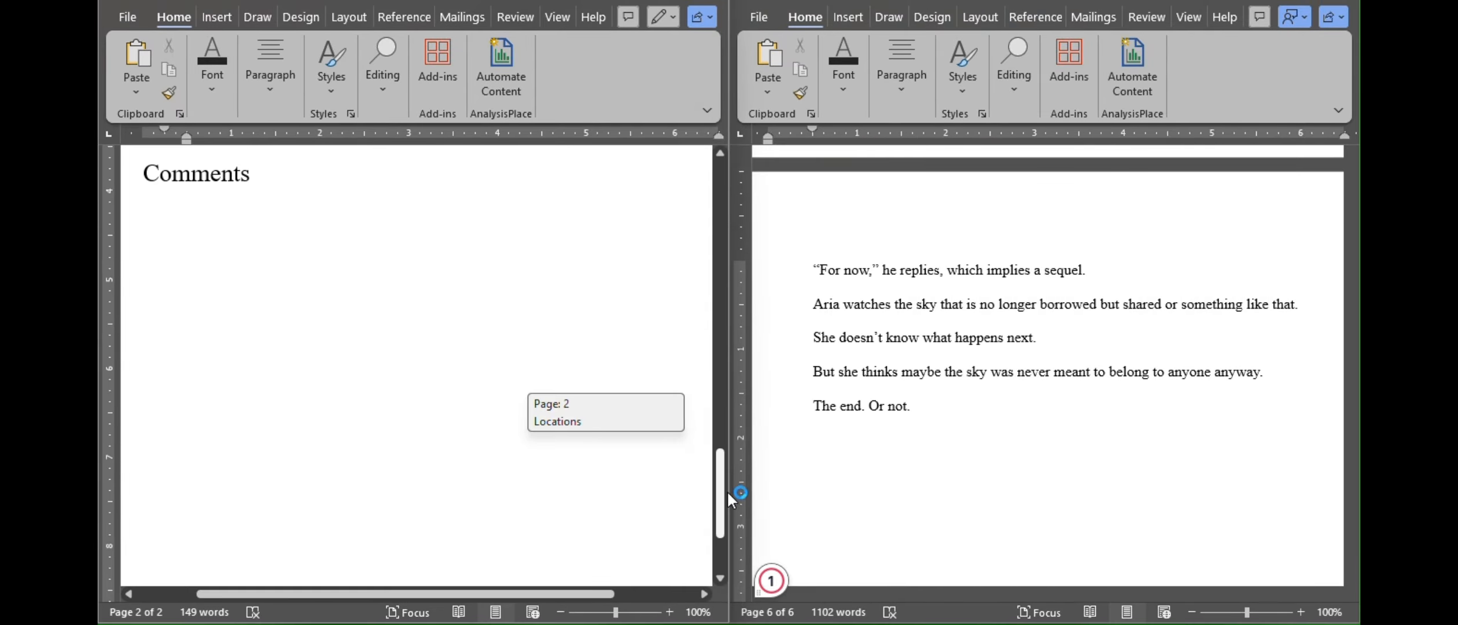
Start a bulleted list under the Terminology heading with the term "Dragonfire"
drag(733, 498, 732, 476)
click(278, 234)
key(Return)
click(264, 71)
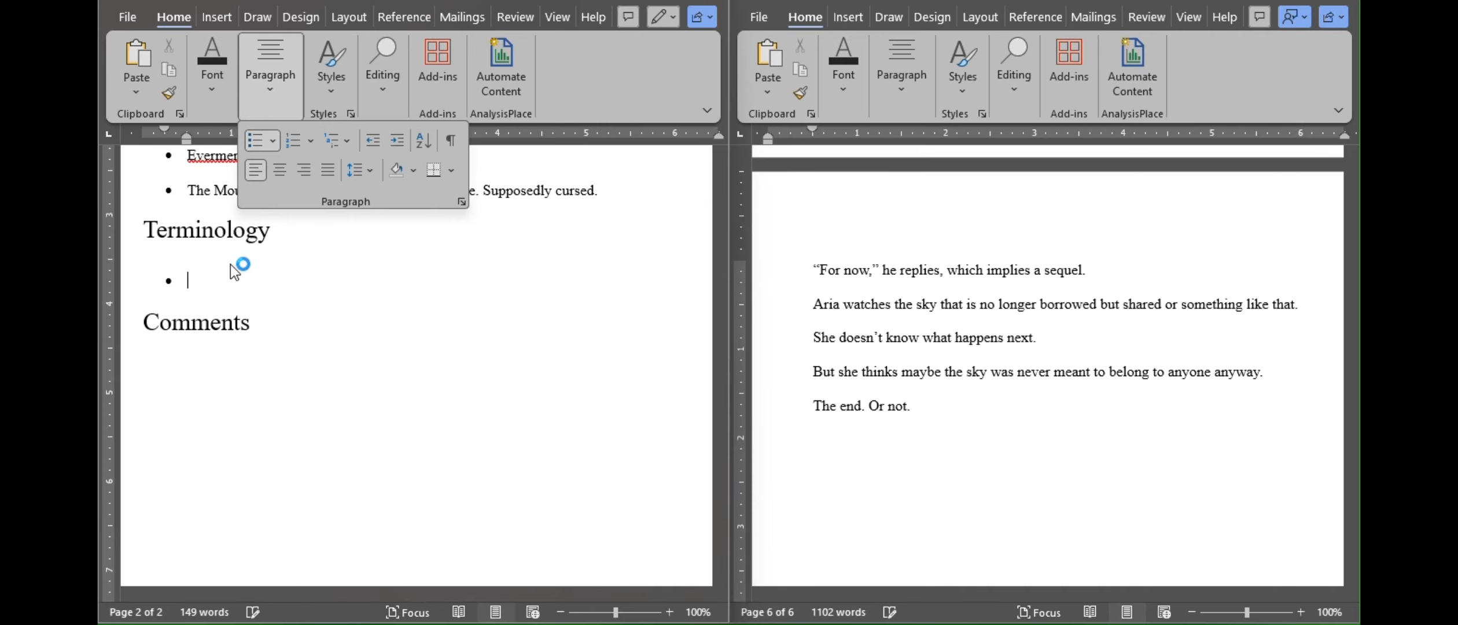
text(Dragonfire)
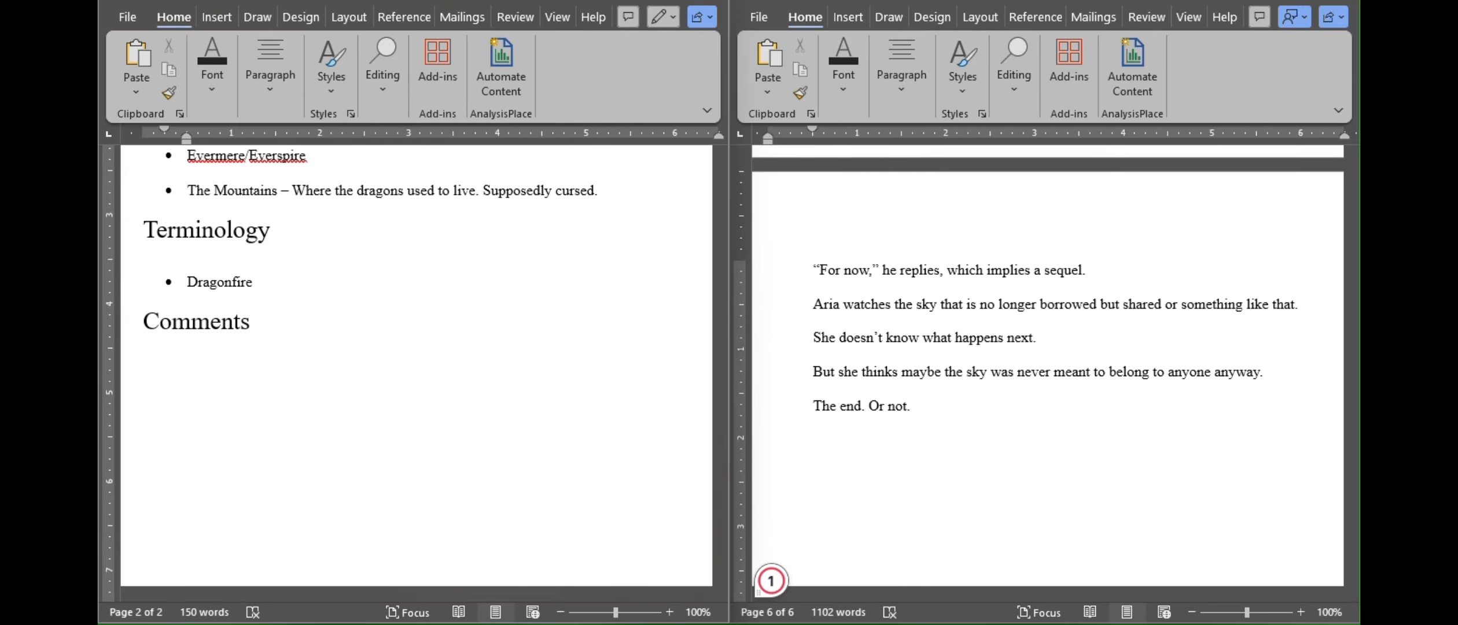
Search the manuscript for "Dragonfire" to locate the word's first use
mouse_move(1351, 506)
mouse_down()
mouse_move(1311, 169)
mouse_move(1310, 181)
mouse_up()
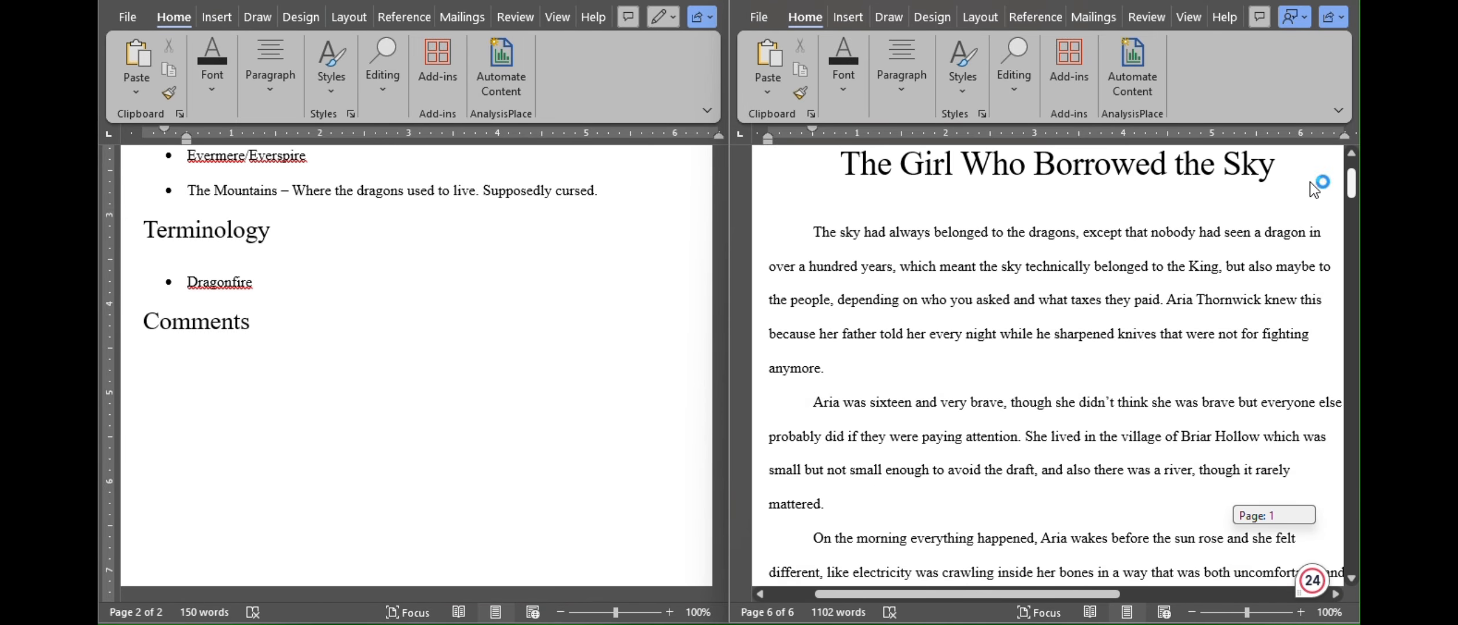
click(1033, 79)
click(1019, 139)
text(Dragonfire)
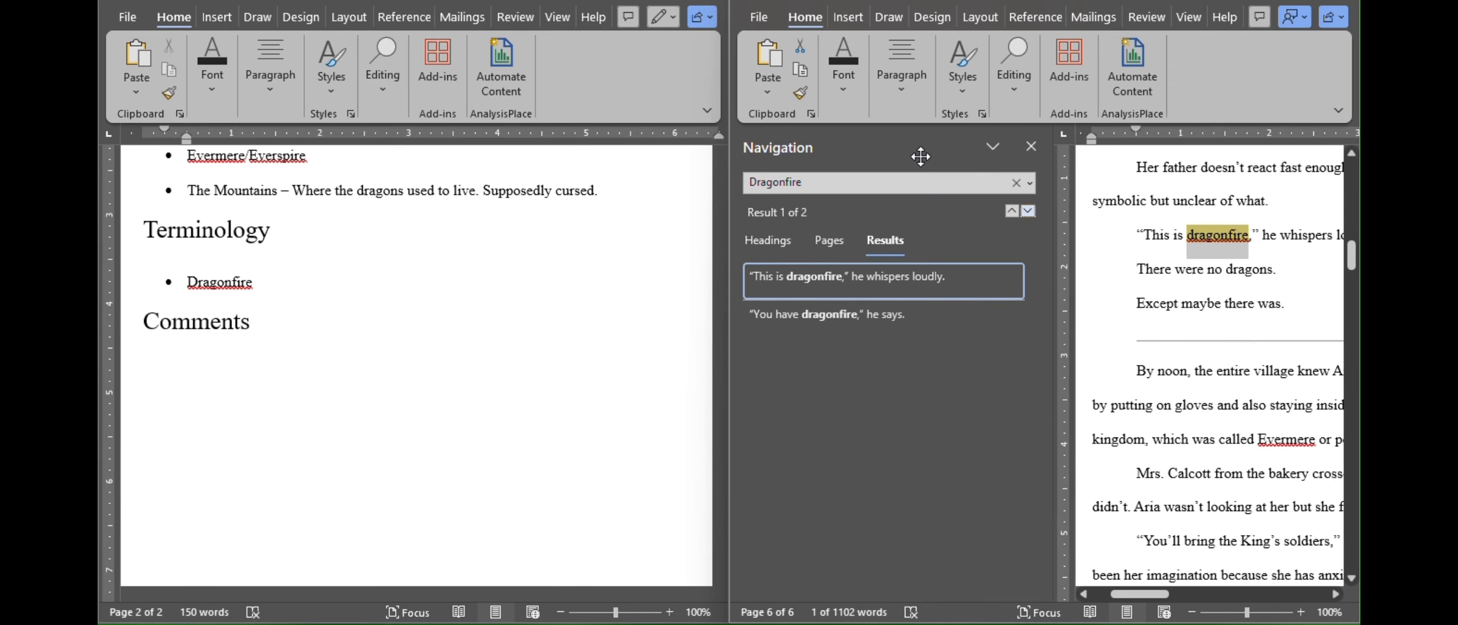
click(1032, 146)
Post a comment on "dragonfire": "Is this supposed to be a specific kind of magic? Can we elaborate on this a bit before continuing?"
click(852, 17)
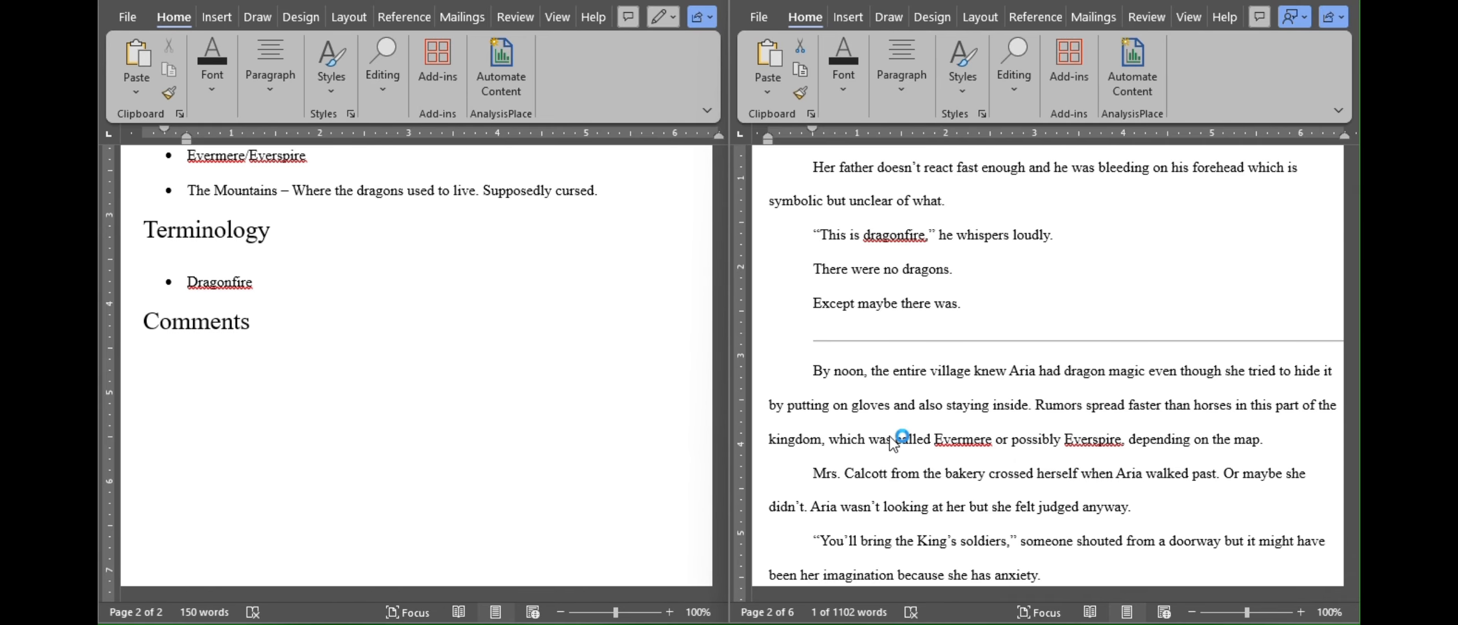
click(866, 22)
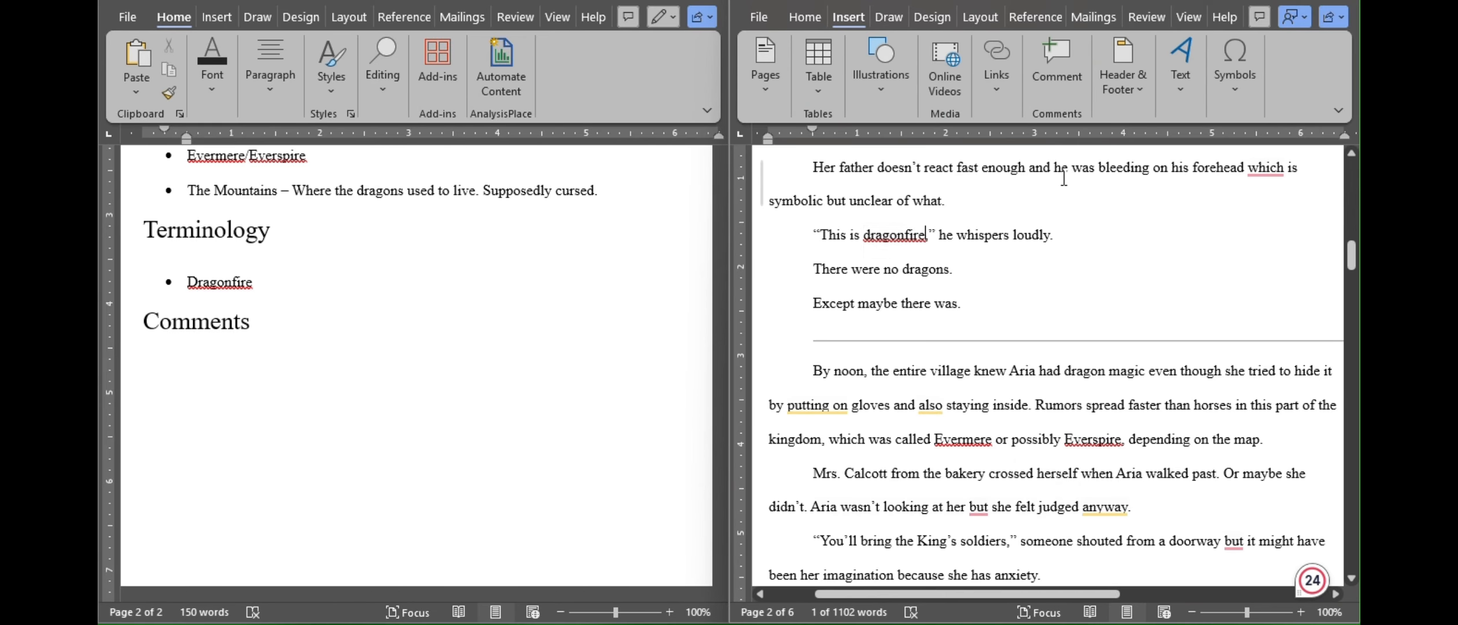
click(1061, 78)
text(Is this supposed to )
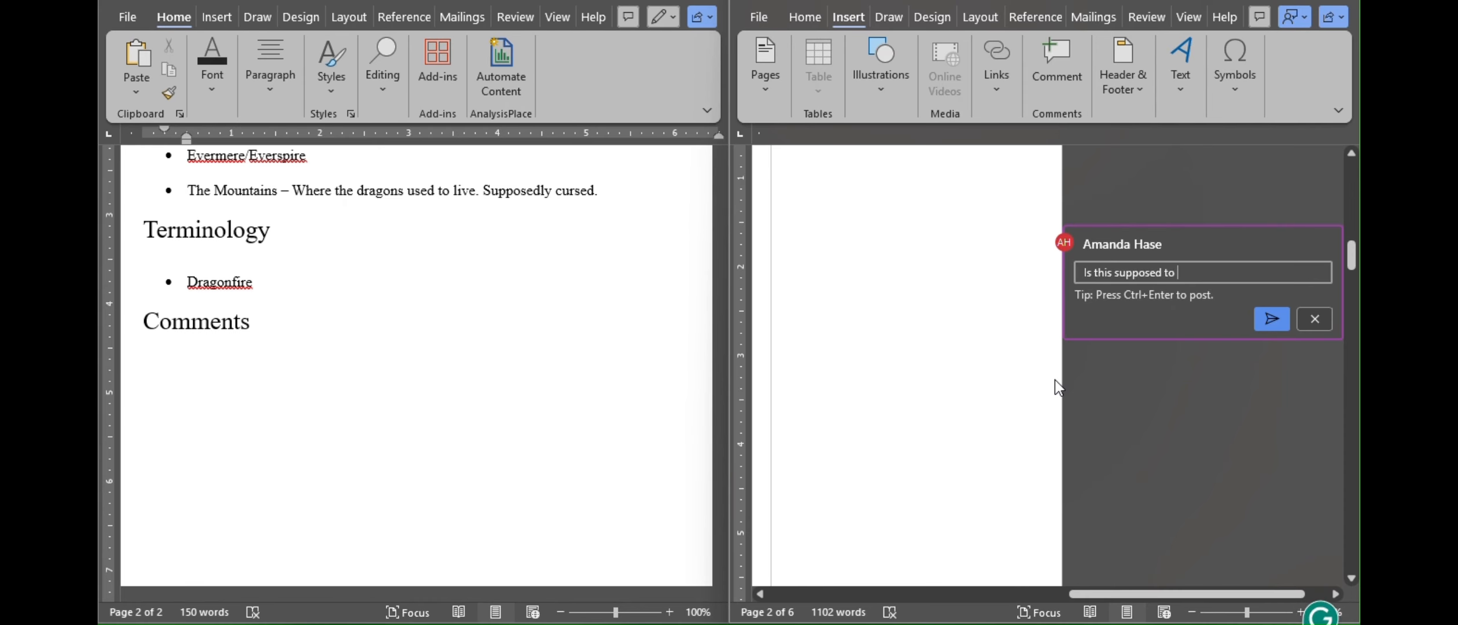
text(be a specific kind of magic? )
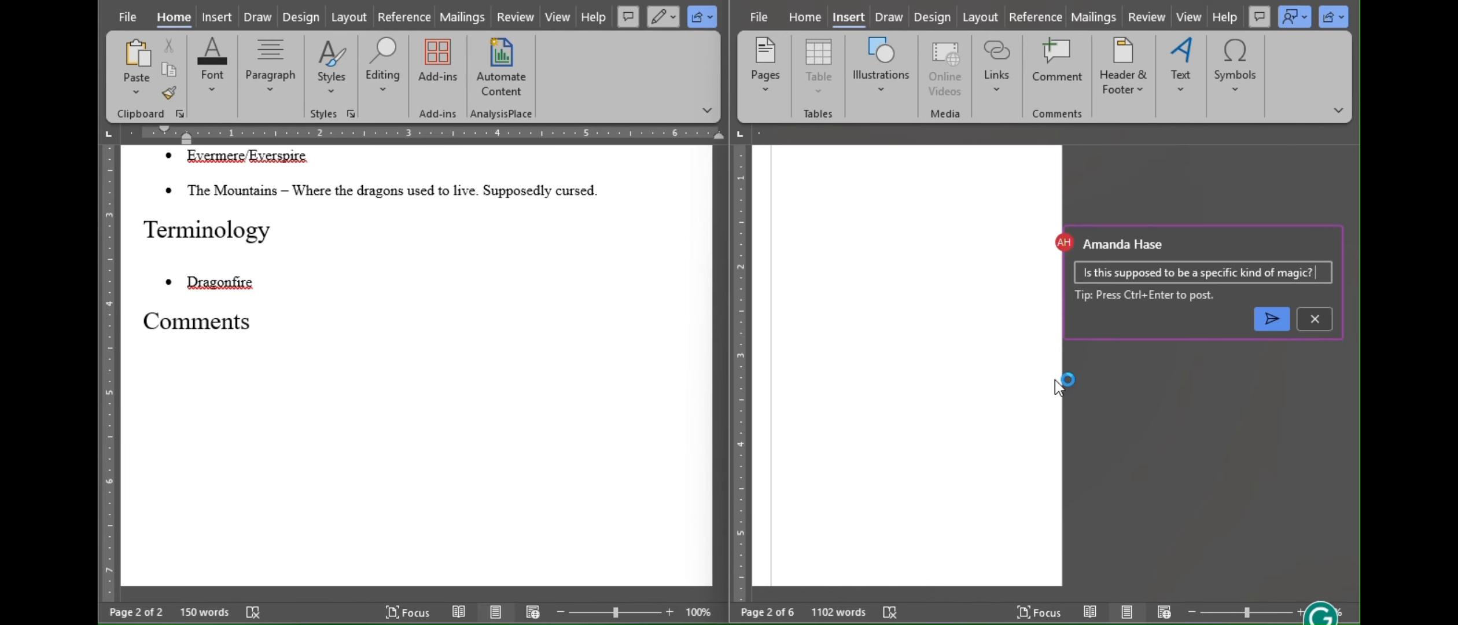
text(Can we elaborate o)
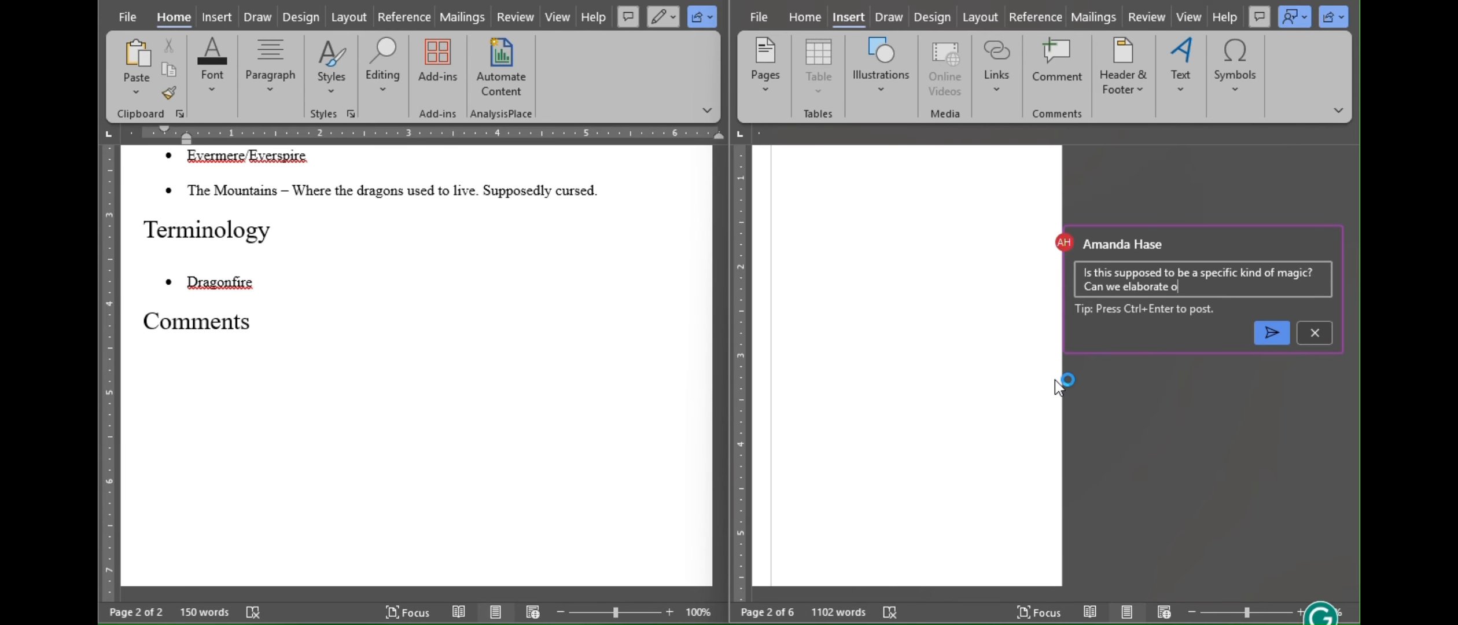
text(n this a bit before continuing?)
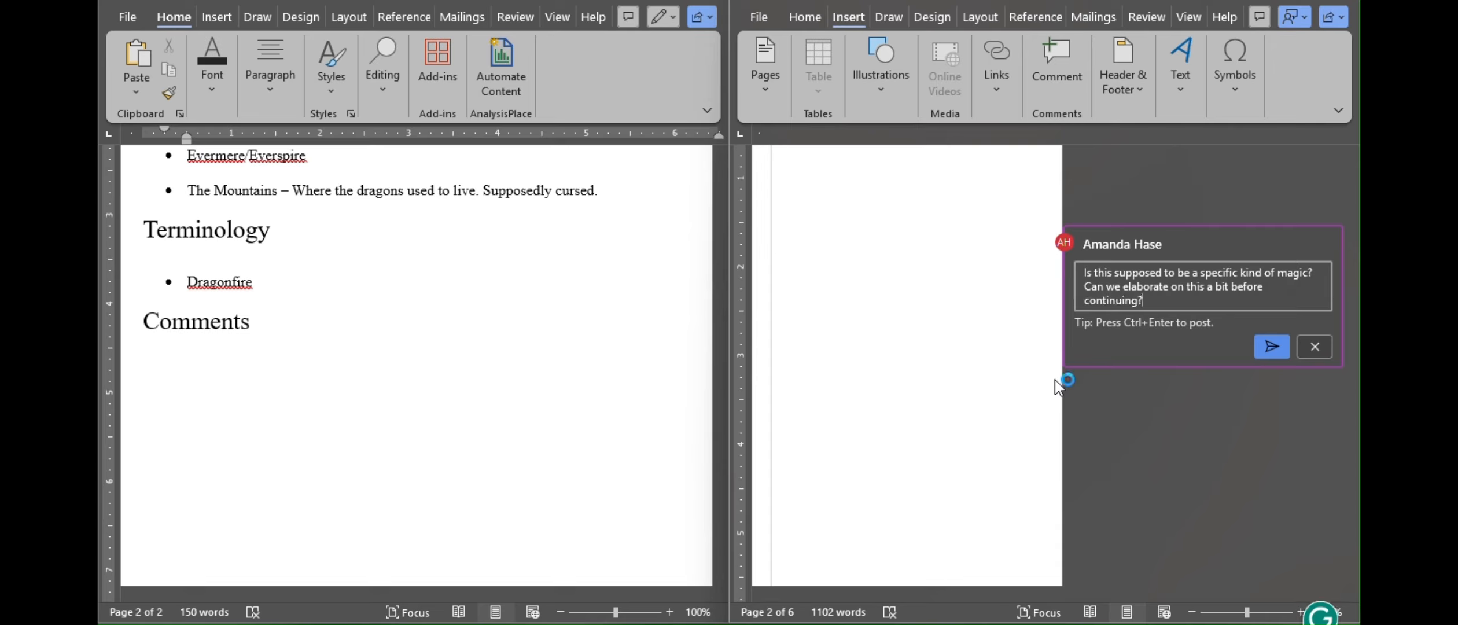
click(1267, 351)
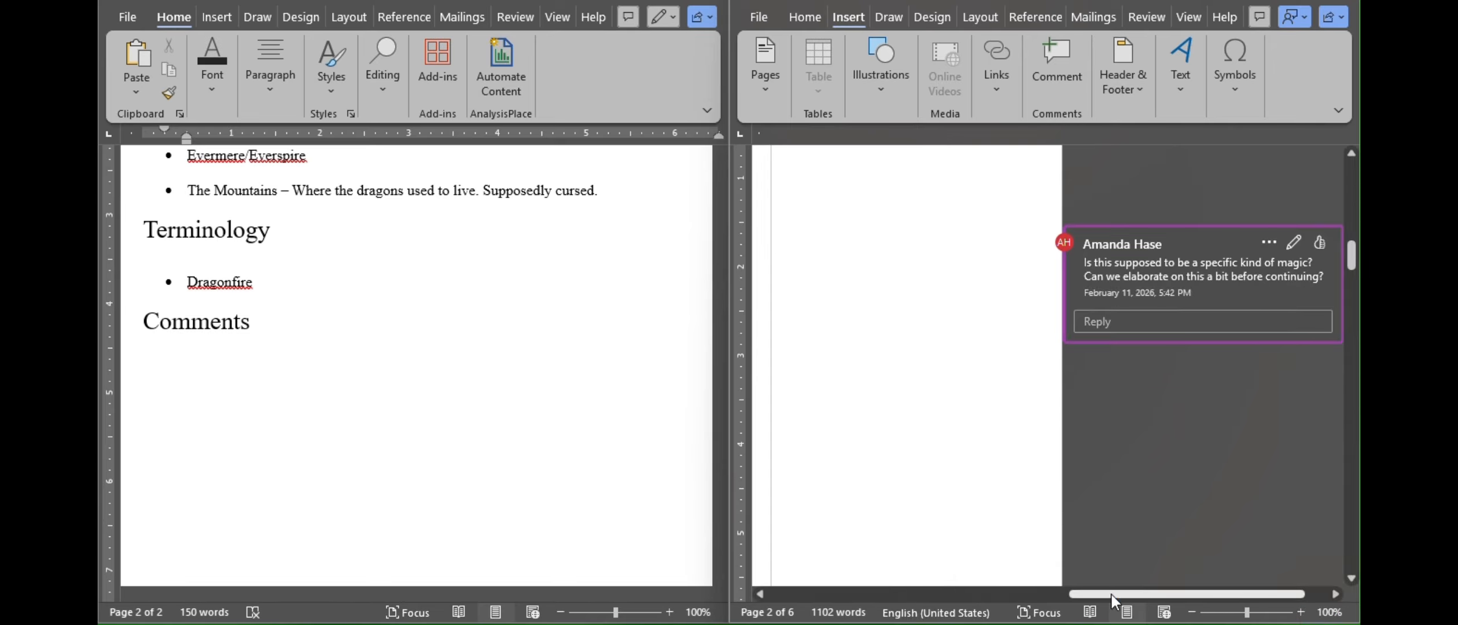
Start a bulleted list under Comments with "Is this supposed to be a specific kind of magic? Can we elaborate on this a bit before continuing?"
click(236, 358)
click(237, 369)
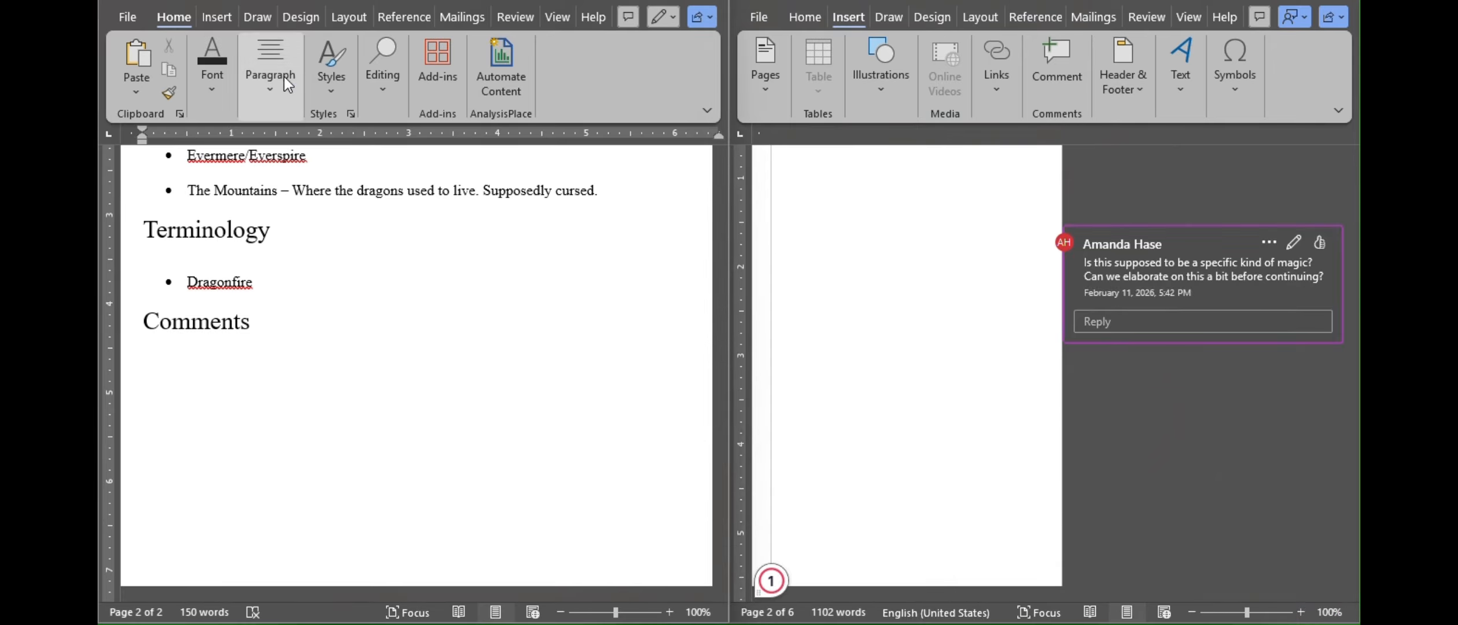
click(283, 77)
click(256, 140)
click(222, 369)
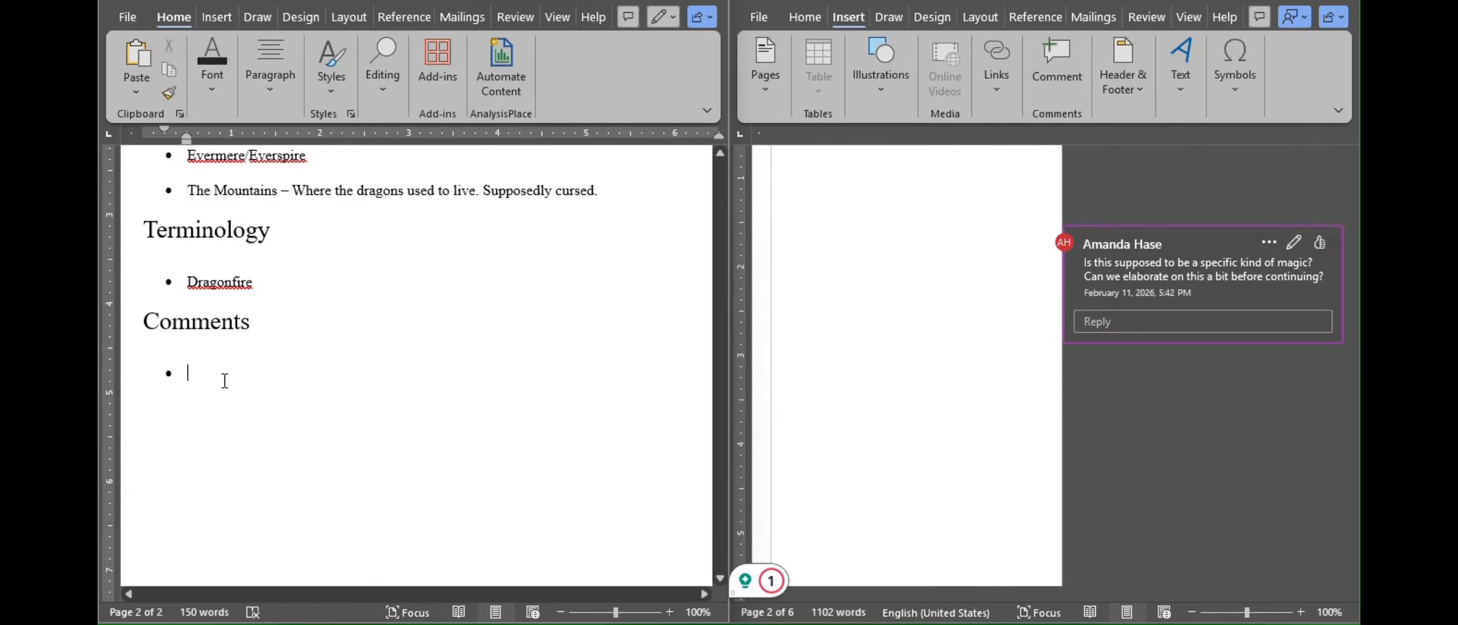
click(1209, 283)
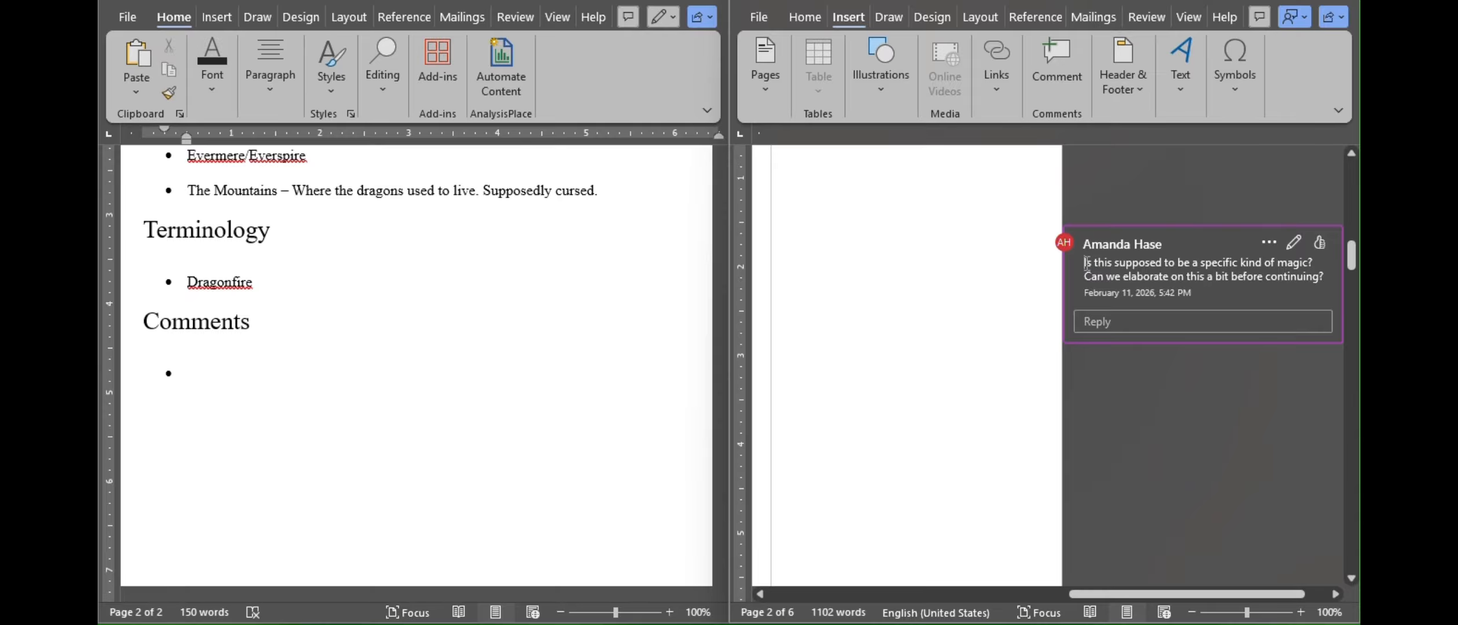
click(281, 356)
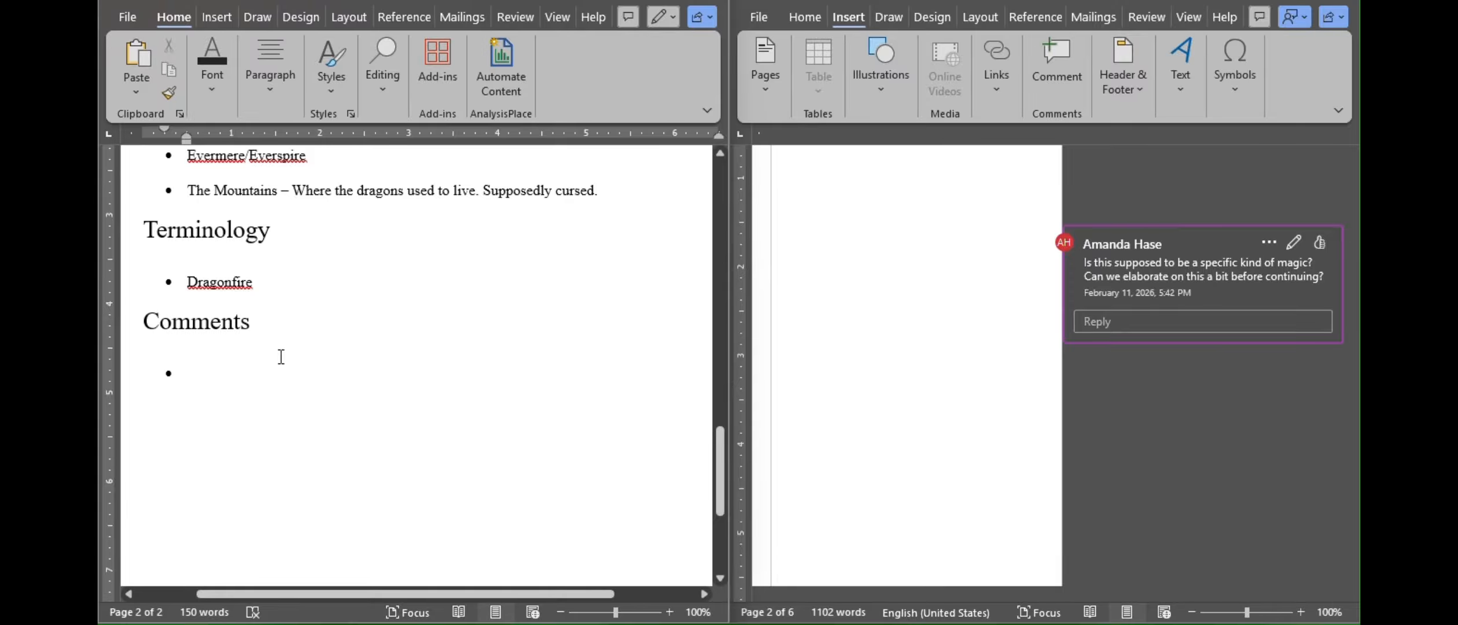
text(Is this supposed to be a specific kind of magic? Can we elaborate on this a bit before continuing?)
key(BackSpace)
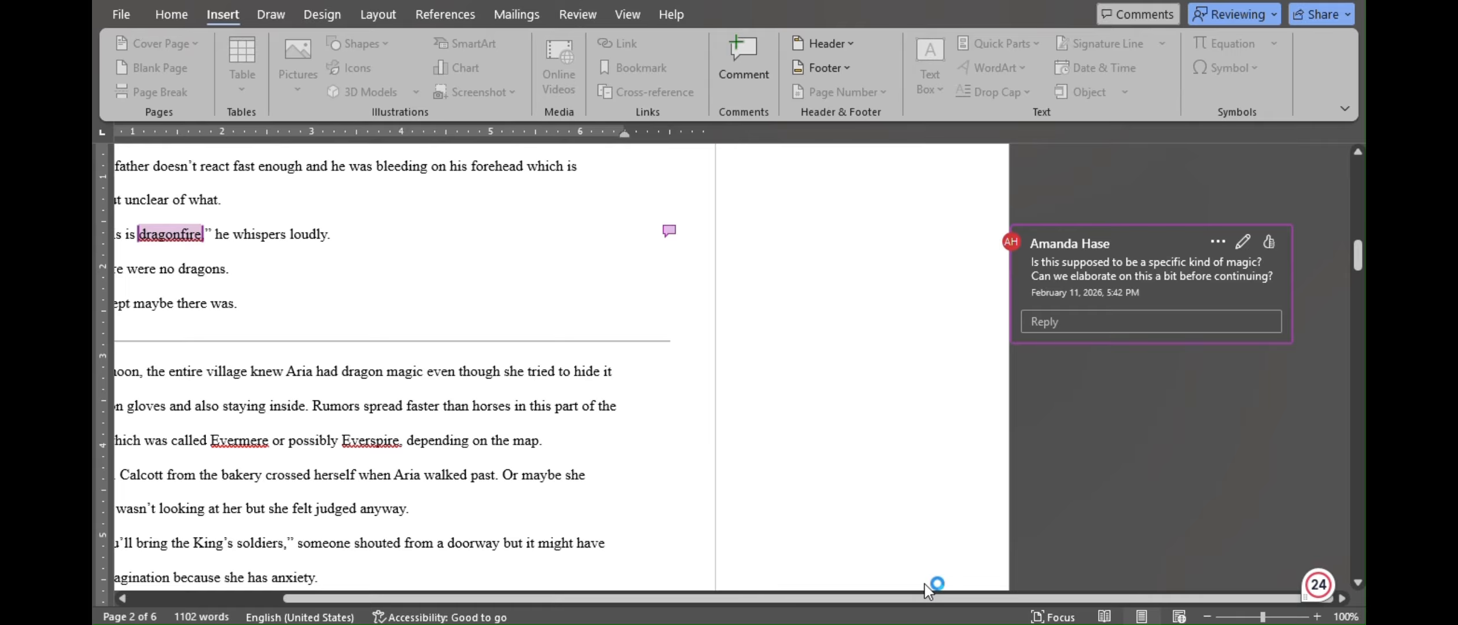
Review the comments on the manuscript's second page and the highlighted replies under the style sheet's Comments heading
drag(981, 599, 723, 617)
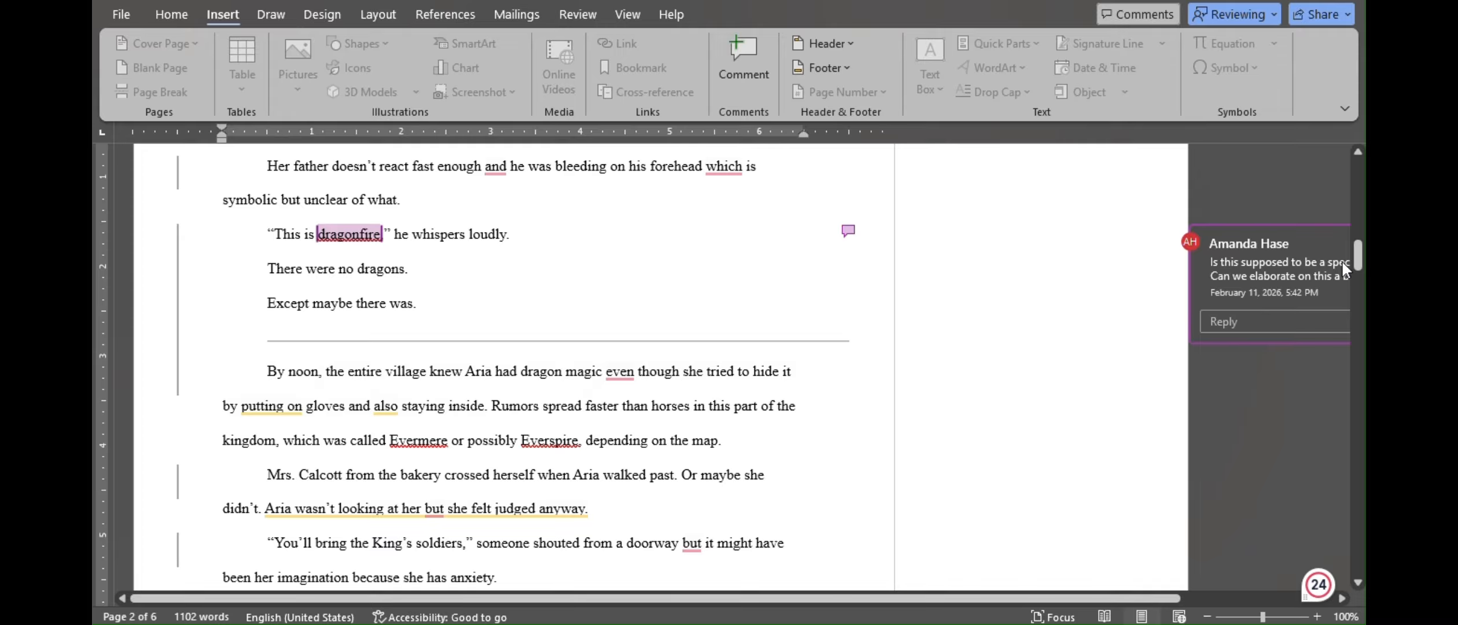
drag(1357, 259, 1345, 177)
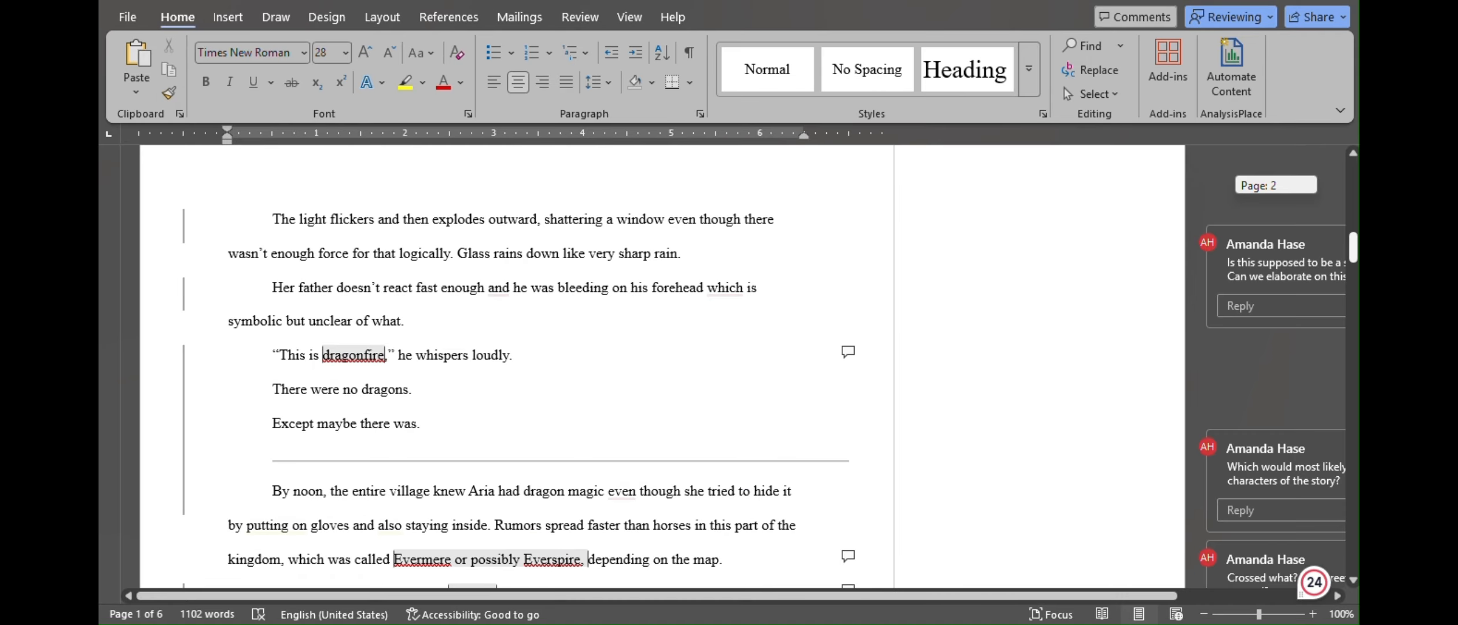
scroll(1151, 599, down, 2)
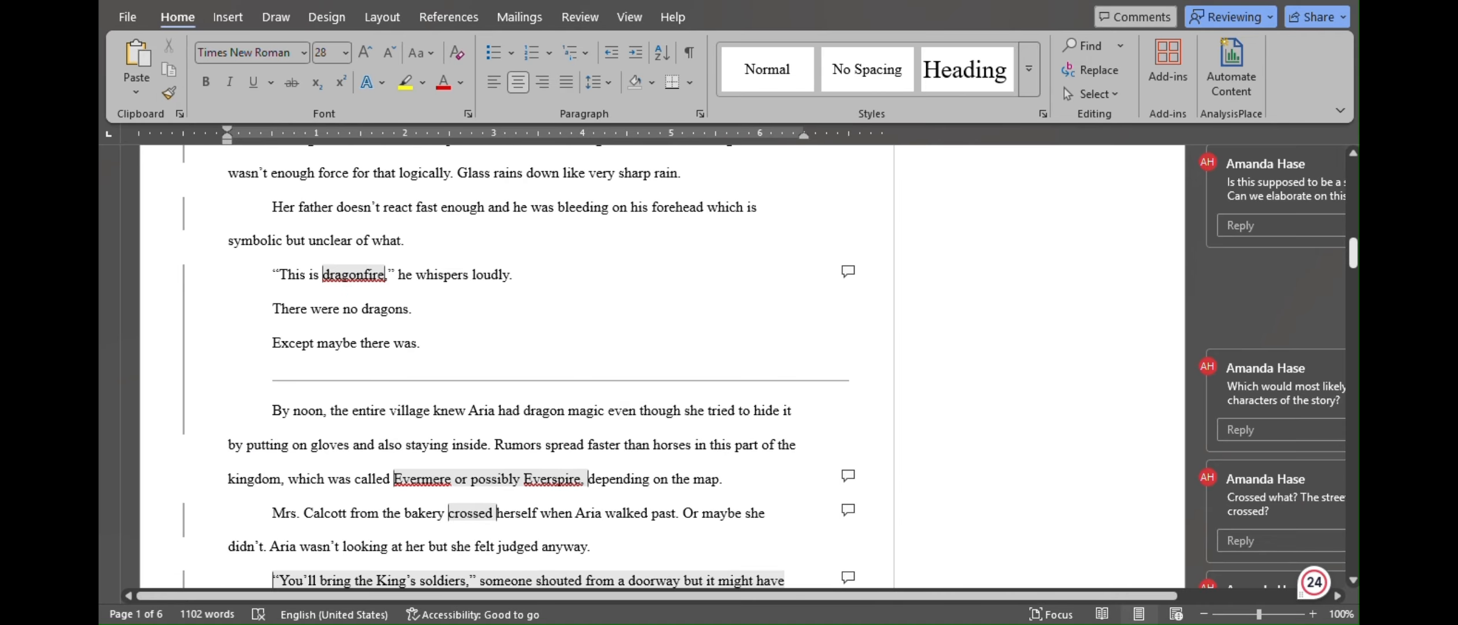
drag(1108, 596, 1004, 602)
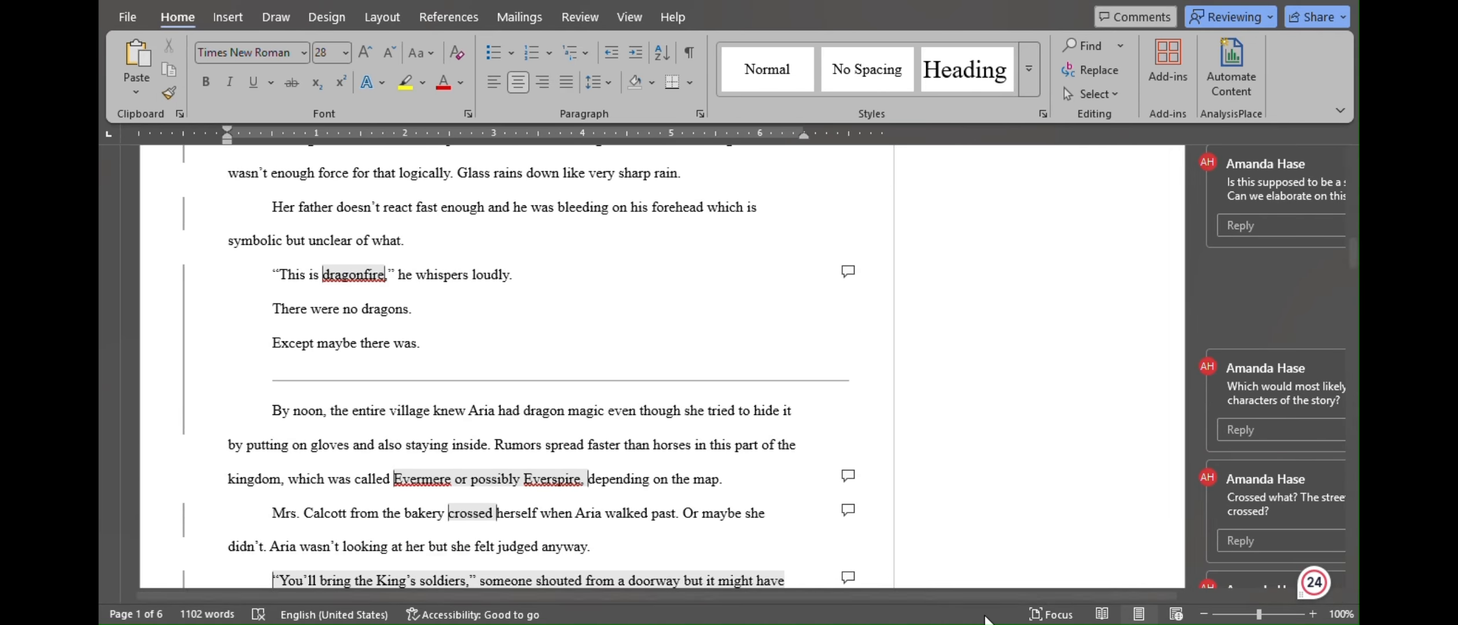
mouse_move(1004, 623)
click(904, 550)
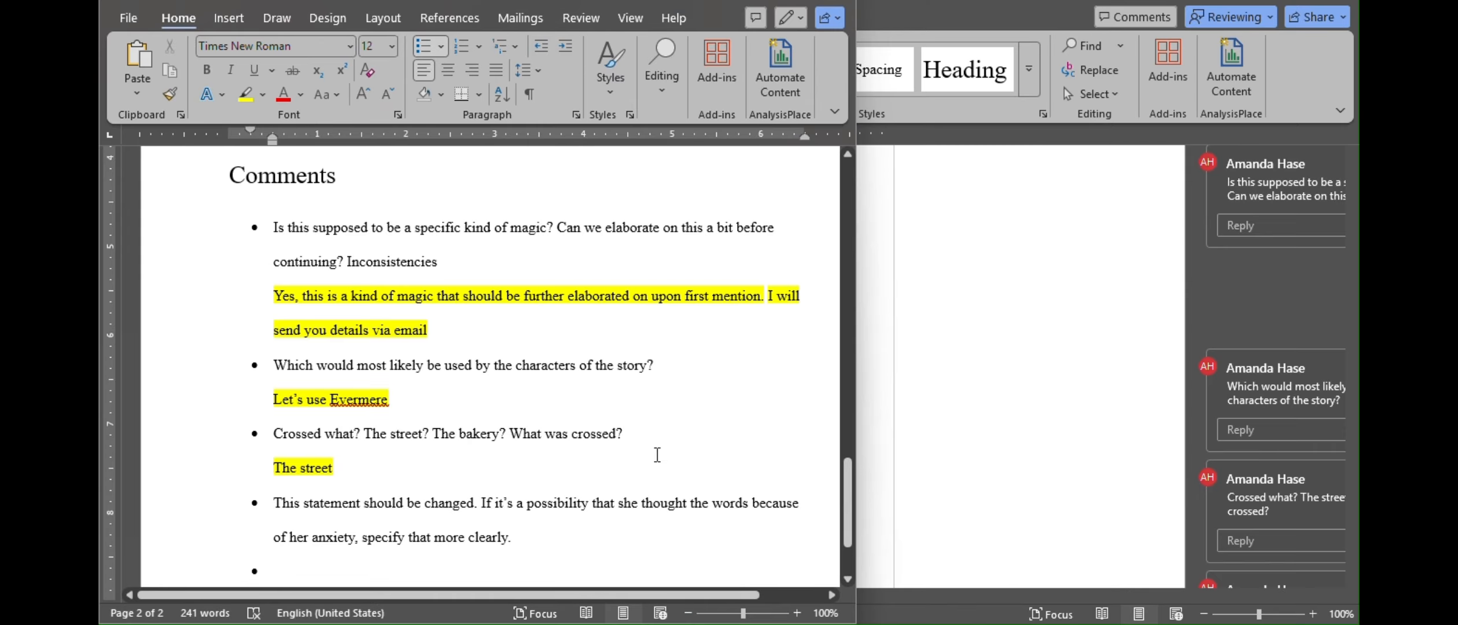
drag(845, 511, 847, 516)
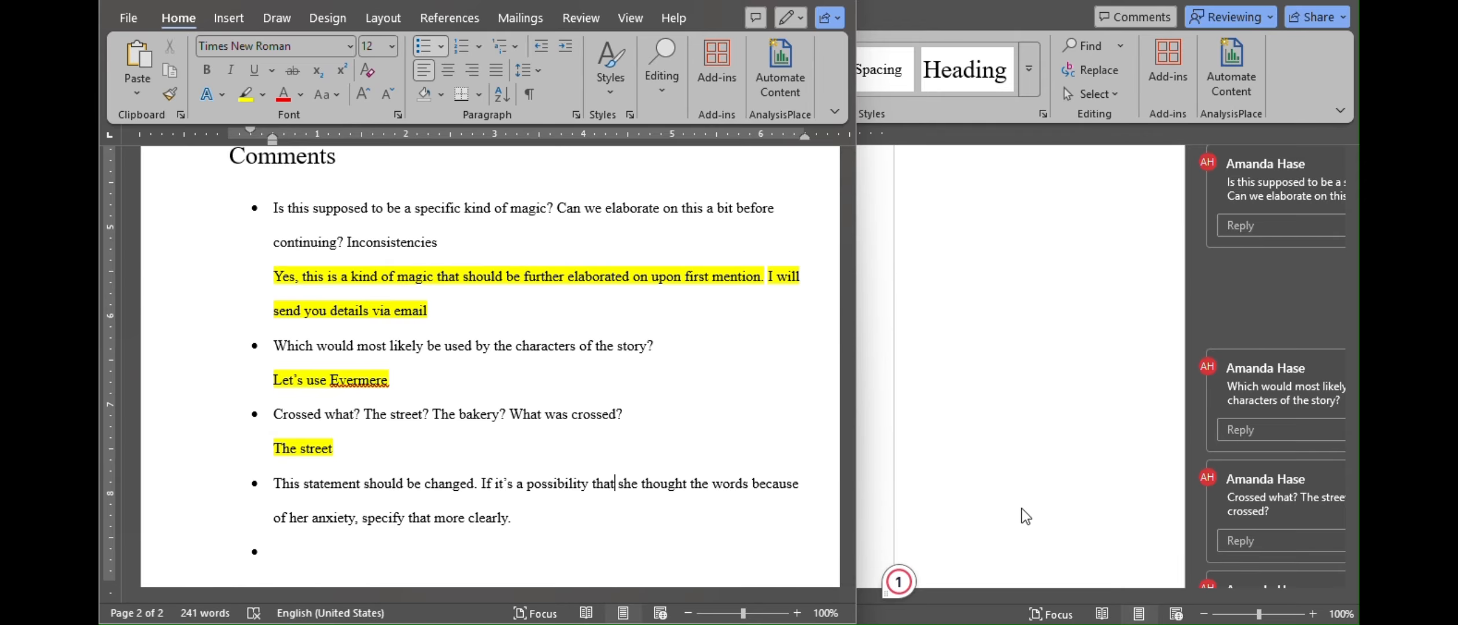
Select the manuscript's body text and accept all of its tracked changes
click(1109, 413)
click(573, 18)
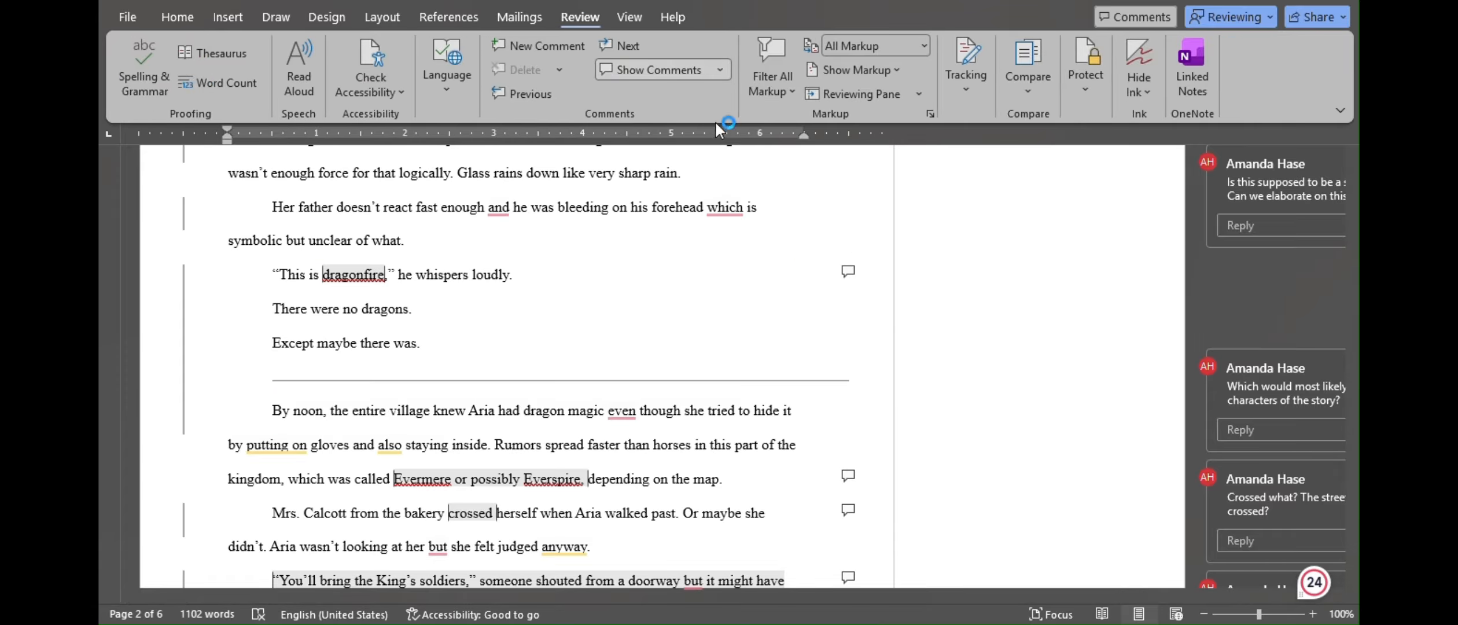
click(964, 103)
click(1014, 140)
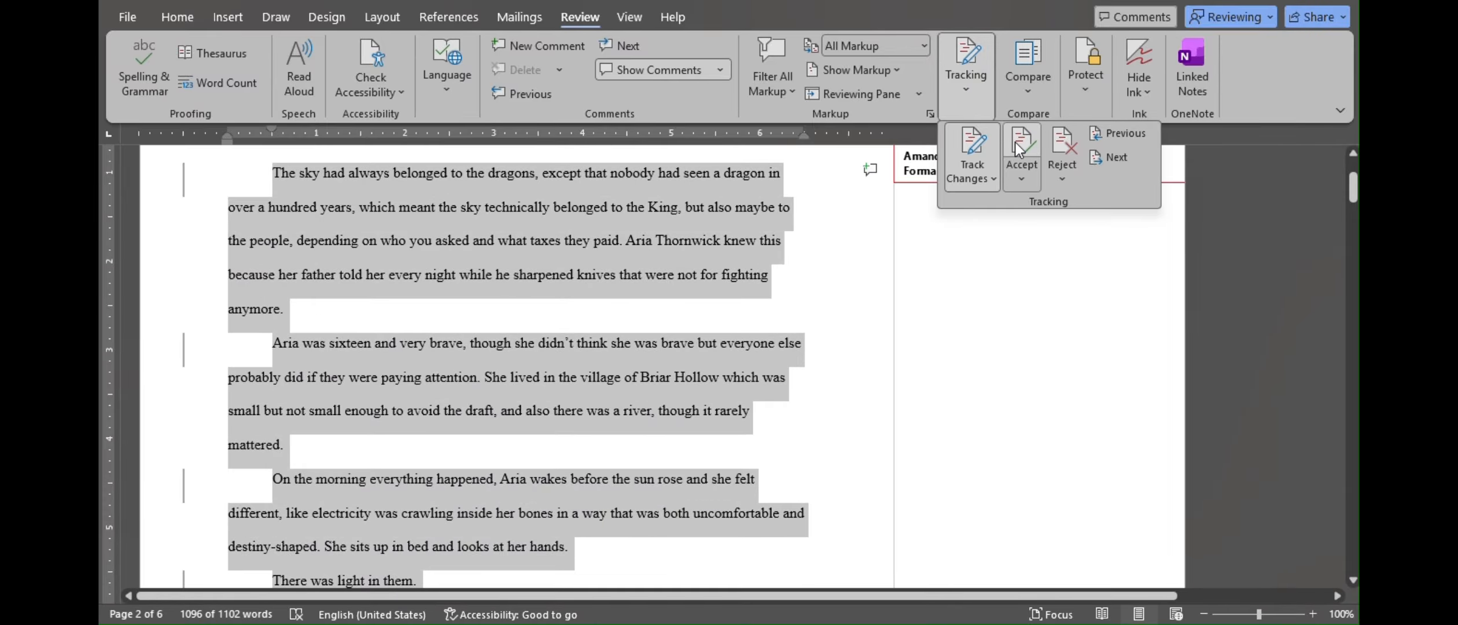
click(1014, 140)
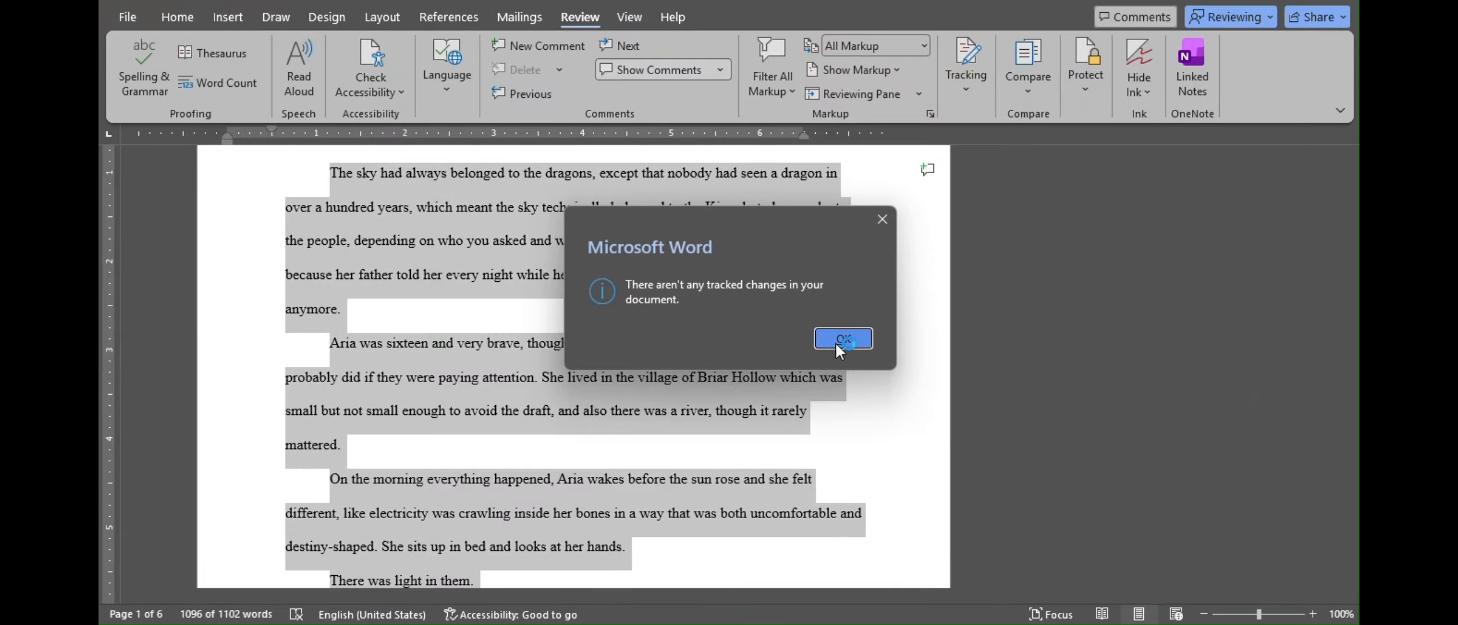
click(843, 339)
scroll(1152, 271, up, 3)
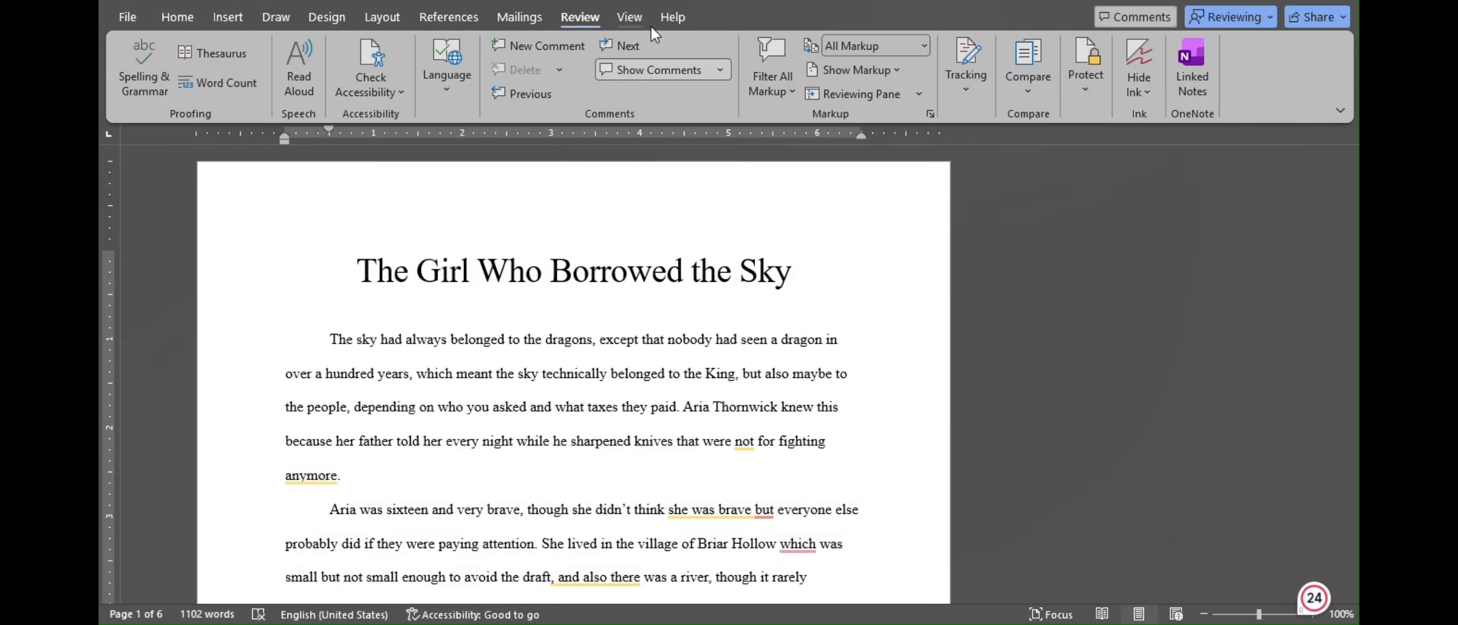
Correct the manuscript's opening pages by adding missing commas, deleting "also" before "there was a river" and changing "wakes" to "woke"
mouse_move(1355, 186)
mouse_down()
mouse_move(1354, 301)
mouse_move(1353, 188)
mouse_up()
click(797, 409)
click(642, 515)
click(563, 462)
scroll(563, 462, down, 1)
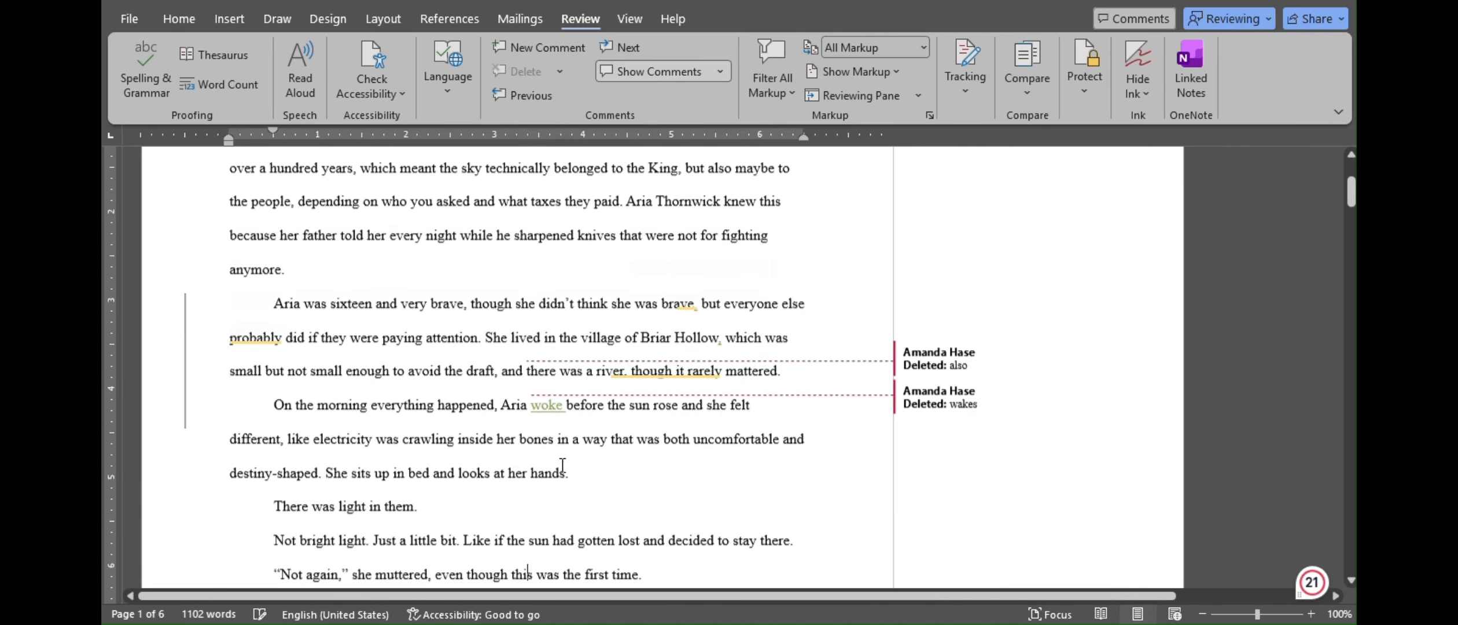
scroll(560, 462, down, 7)
click(359, 264)
scroll(524, 302, down, 5)
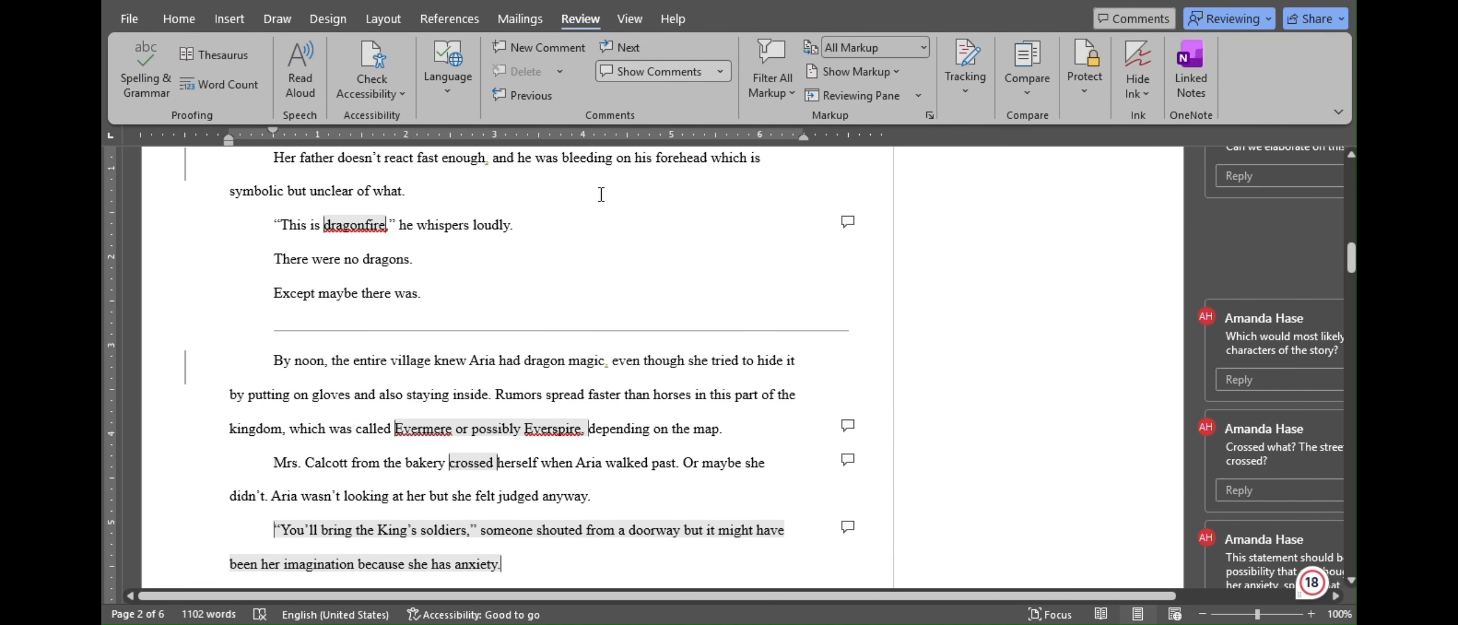
Post a comment on "symbolic but unclear of what.": "Symbolism needs to be simplified or hinted at, not stated outright"
drag(231, 190, 406, 191)
click(822, 185)
text(Symbolism needs to be simplified or hinted at, not ou)
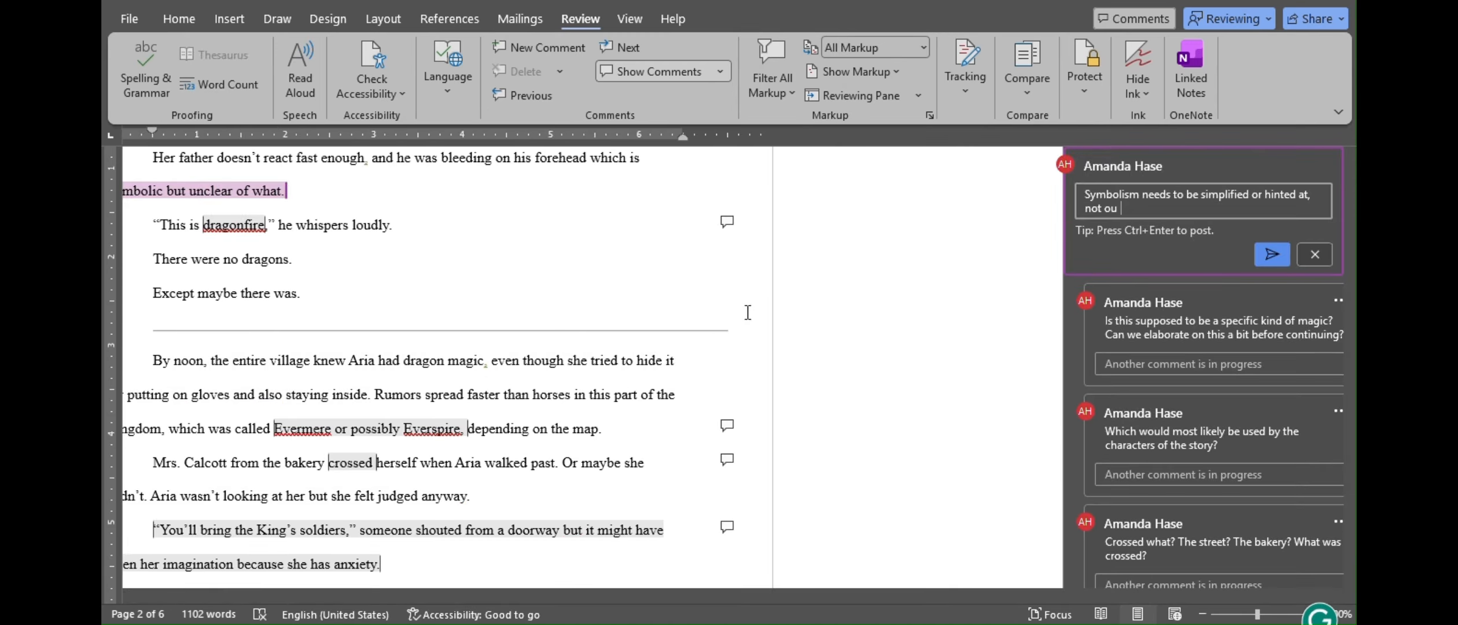
text(tright)
key(BackSpace)
key(BackSpace)
key(BackSpace)
key(BackSpace)
key(BackSpace)
key(BackSpace)
key(BackSpace)
key(BackSpace)
text(stated outright)
click(1266, 255)
click(287, 225)
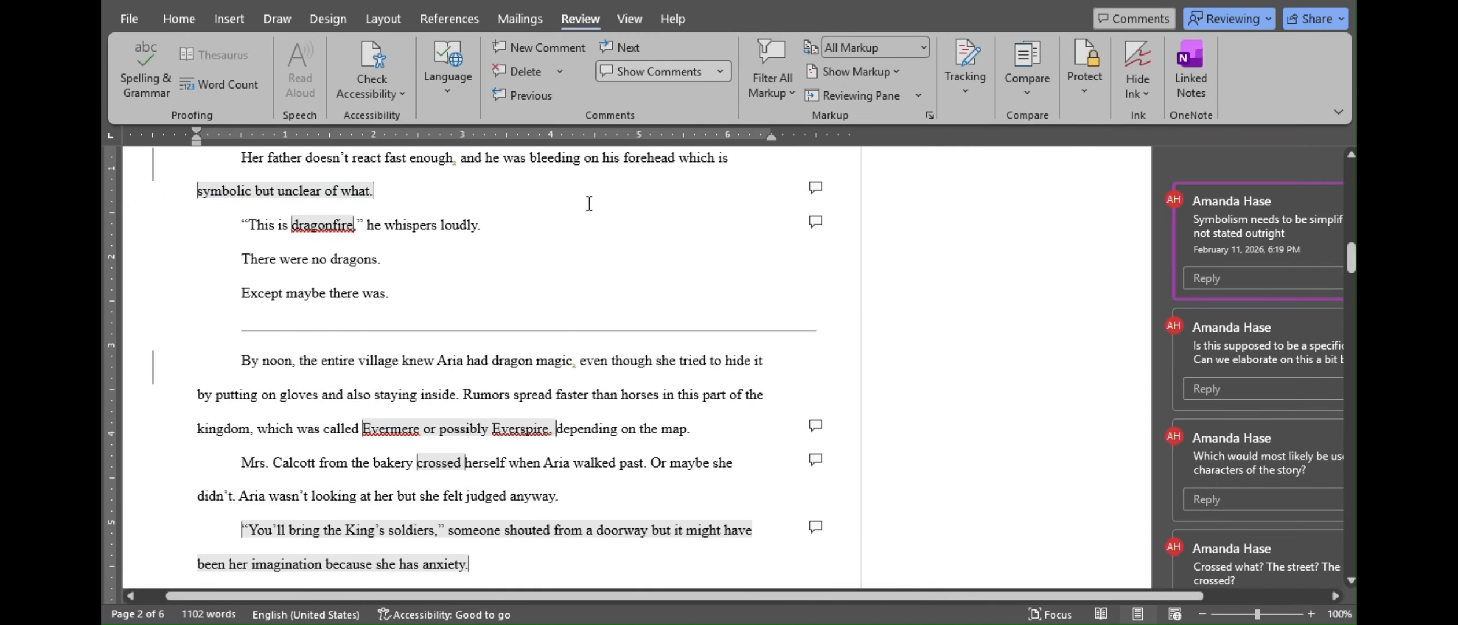
Accept Grammarly's remaining correctness suggestions for the manuscript, from the comma after "the sun rose" to "a poor negotiation"
scroll(619, 465, down, 6)
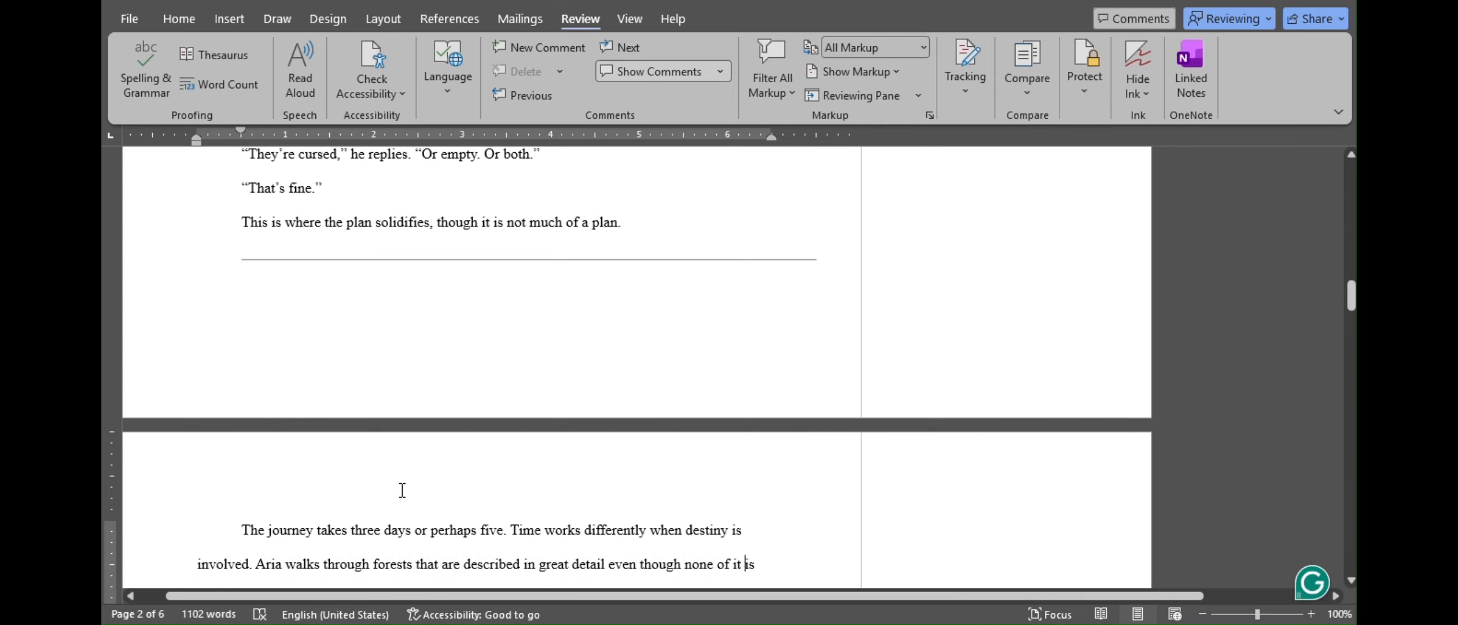
scroll(619, 466, down, 3)
click(1311, 581)
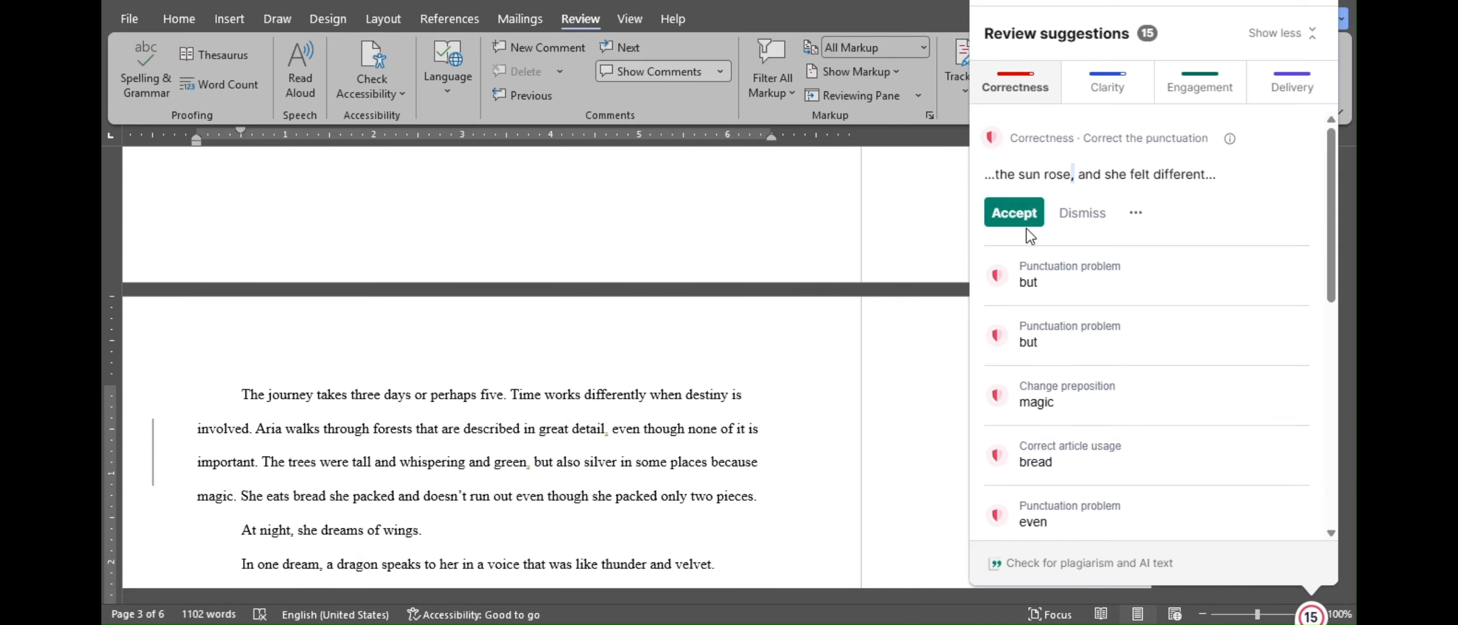
click(1014, 214)
click(1014, 214)
click(1015, 214)
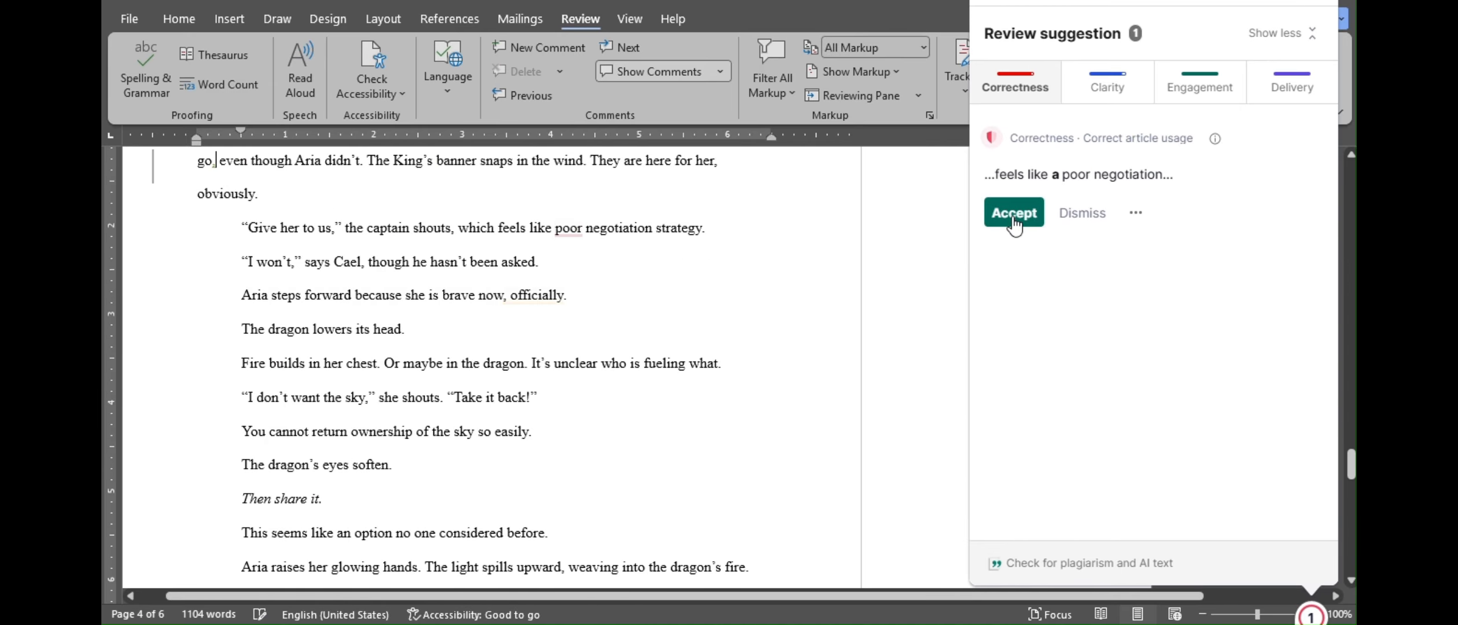
click(1014, 215)
Arrange the style sheet and the manuscript side by side in equal halves, with the manuscript's tracked edits in view
drag(1352, 460, 1352, 165)
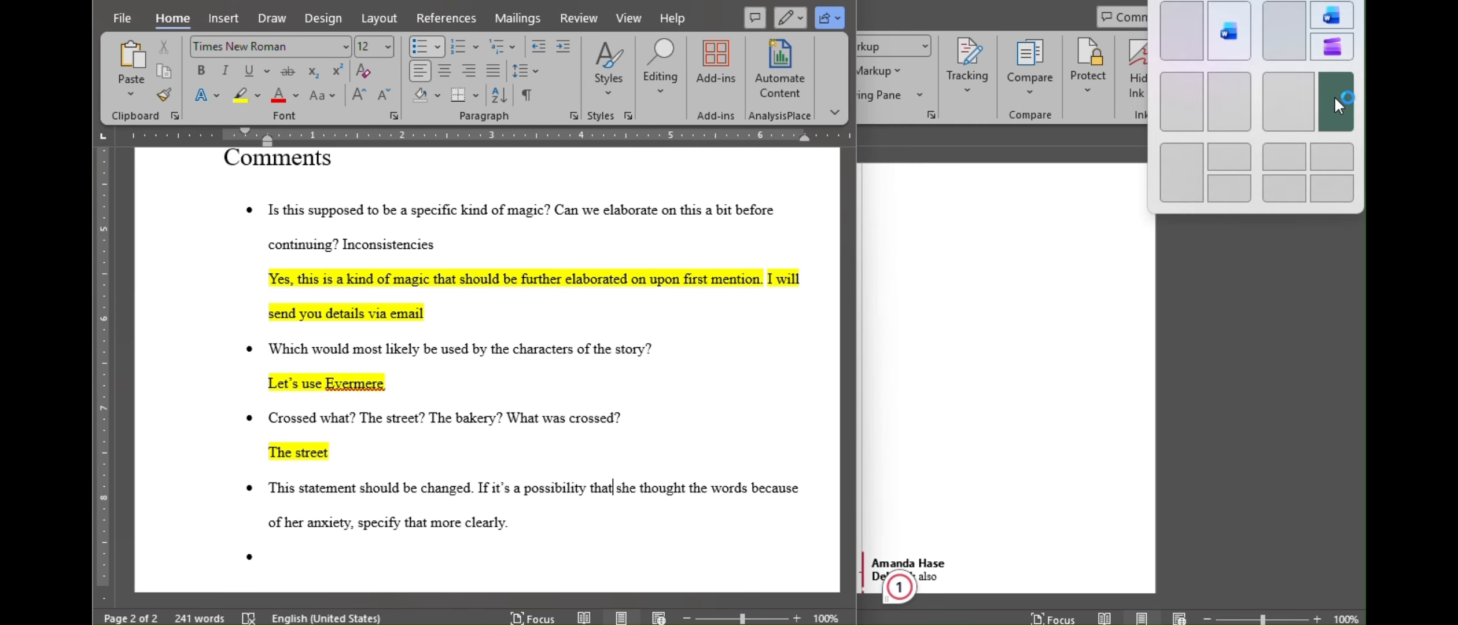
click(1335, 98)
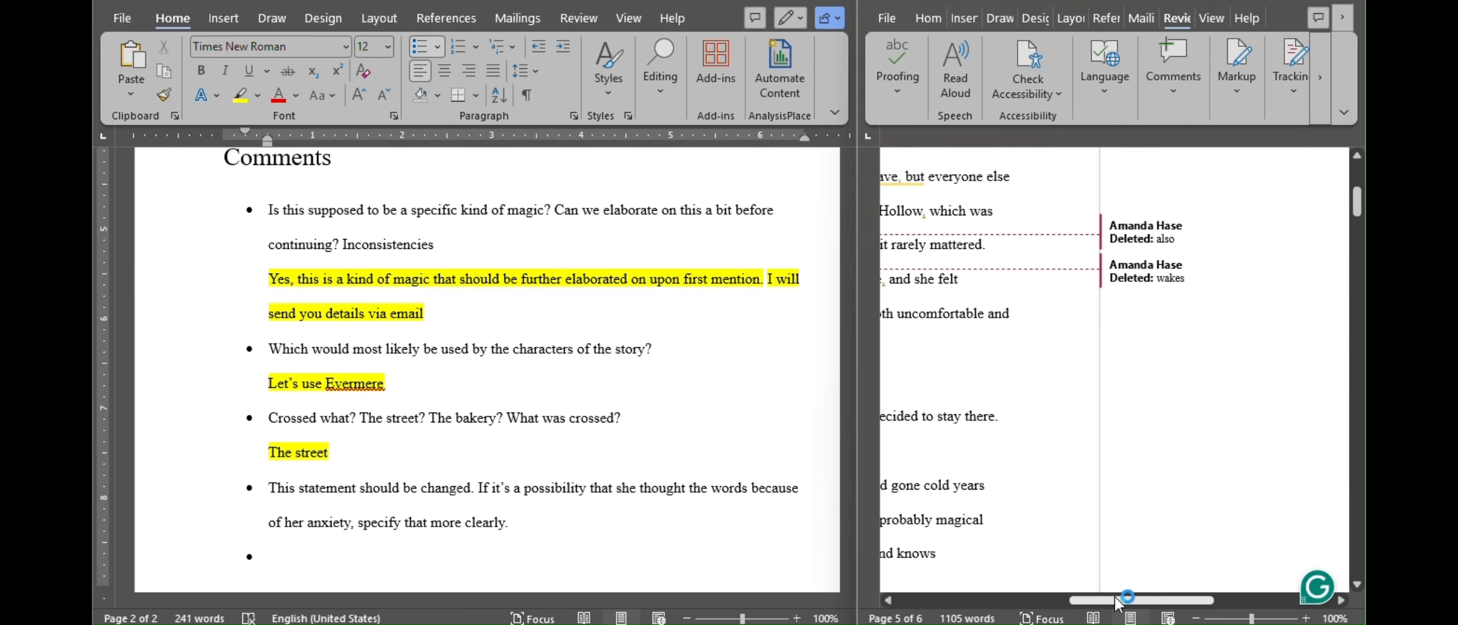
drag(975, 608, 984, 608)
drag(847, 503, 847, 280)
mouse_move(1308, 12)
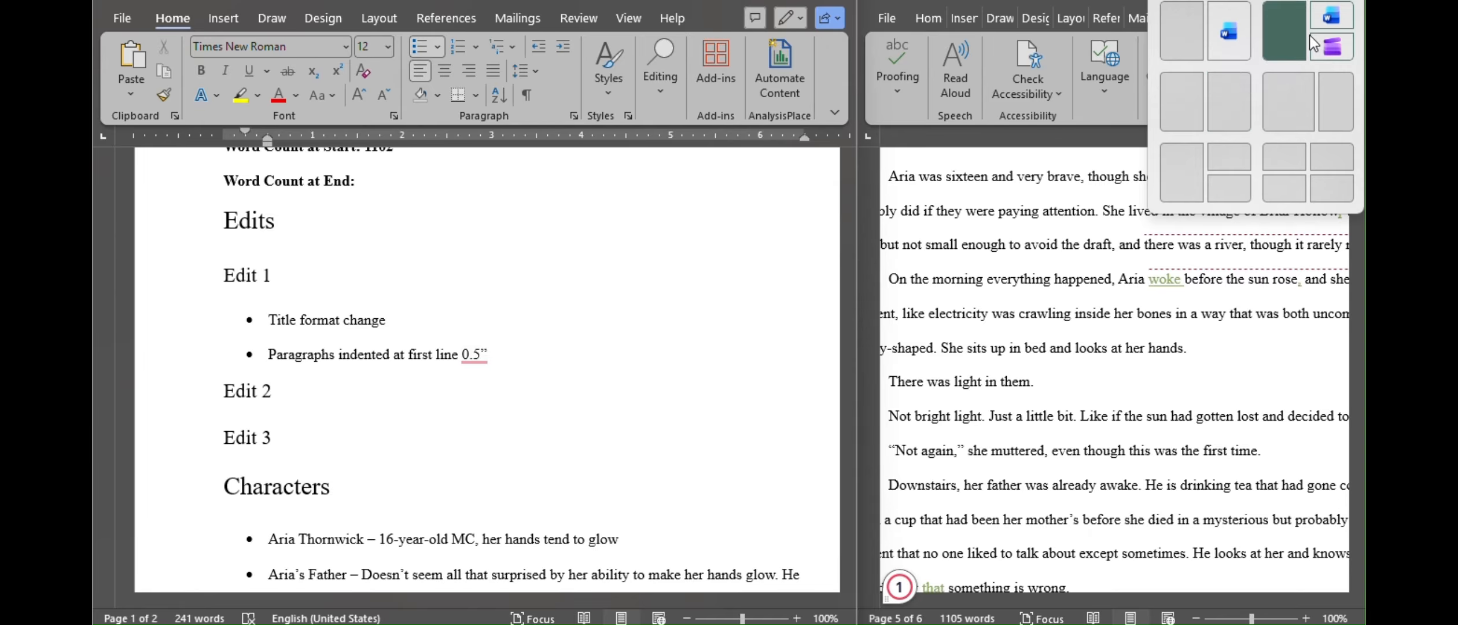
click(1230, 101)
Start a bulleted list under Edit 2 with the entries "Deleted also" and "Wakes changed to woke"
click(166, 219)
drag(720, 274, 720, 299)
click(329, 267)
key(Return)
click(277, 85)
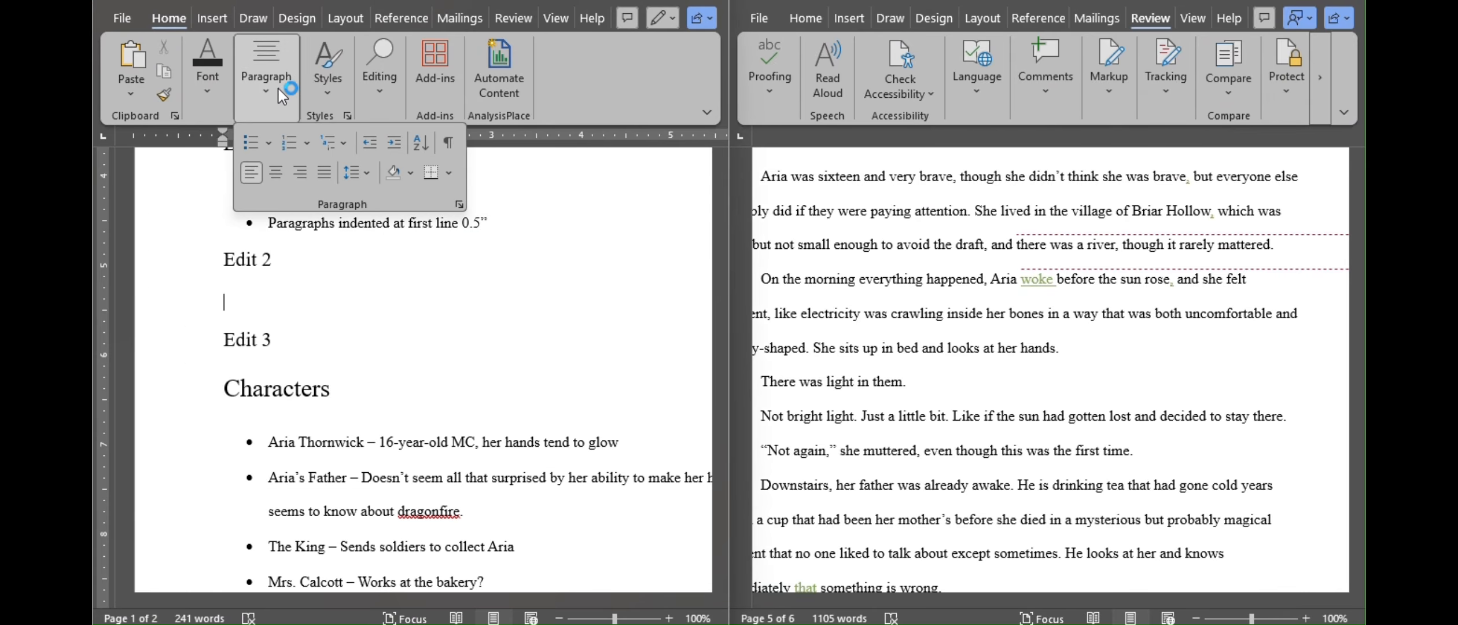
click(251, 141)
text(Deleted also)
key(Return)
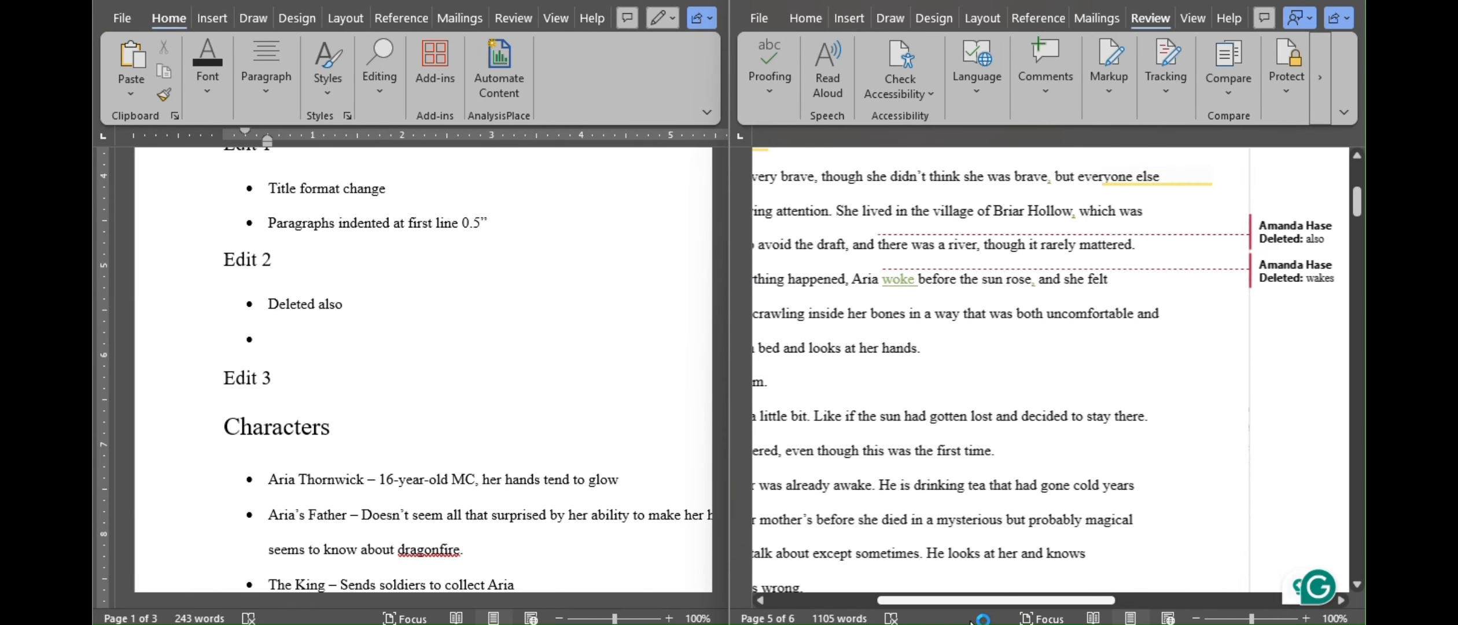
text(Wakes changed to woke)
key(Return)
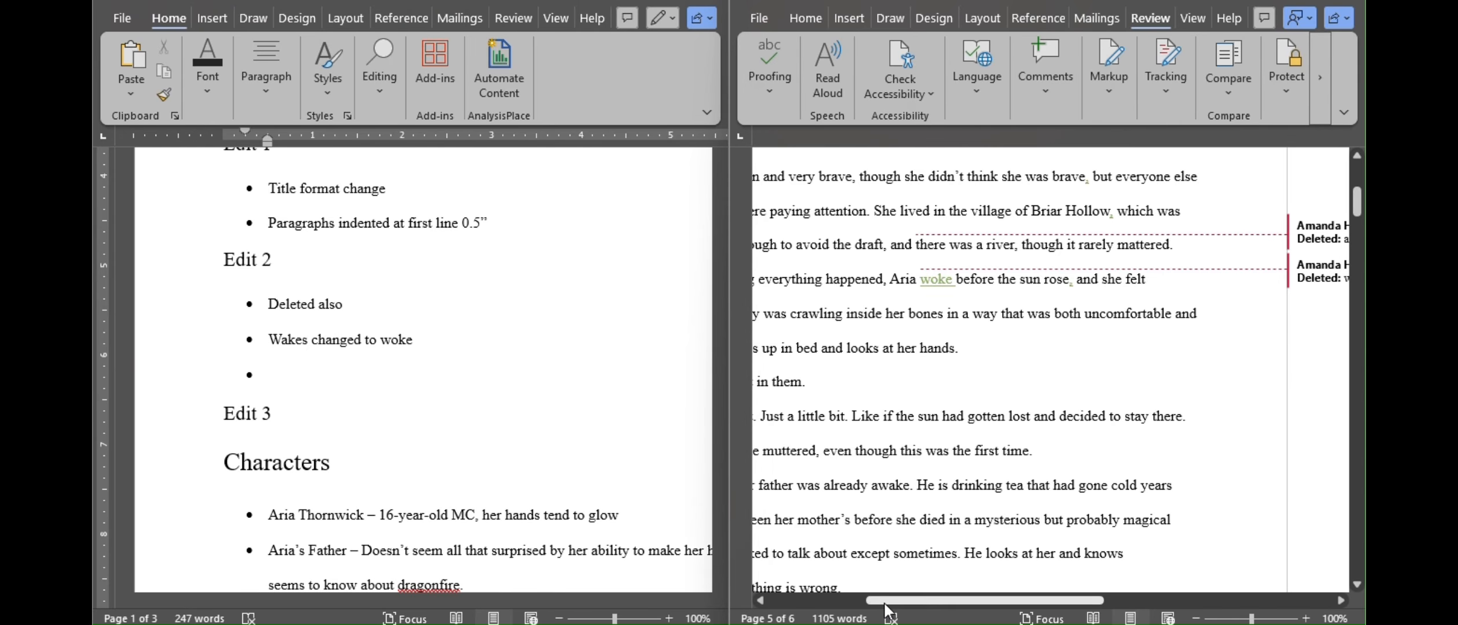
Add the bullets "Doesn't changed to didn't" and "Knows changed to knew" under Edit 2
click(1358, 204)
drag(1361, 205, 1360, 351)
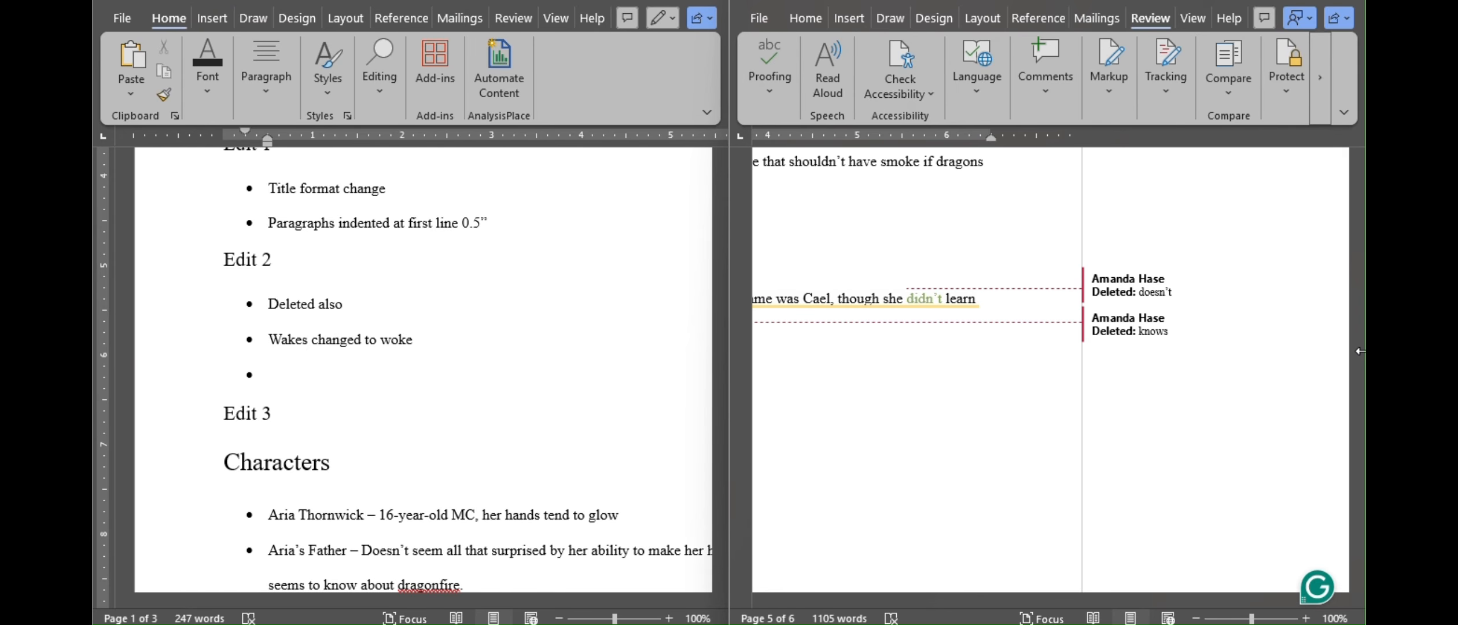
click(302, 373)
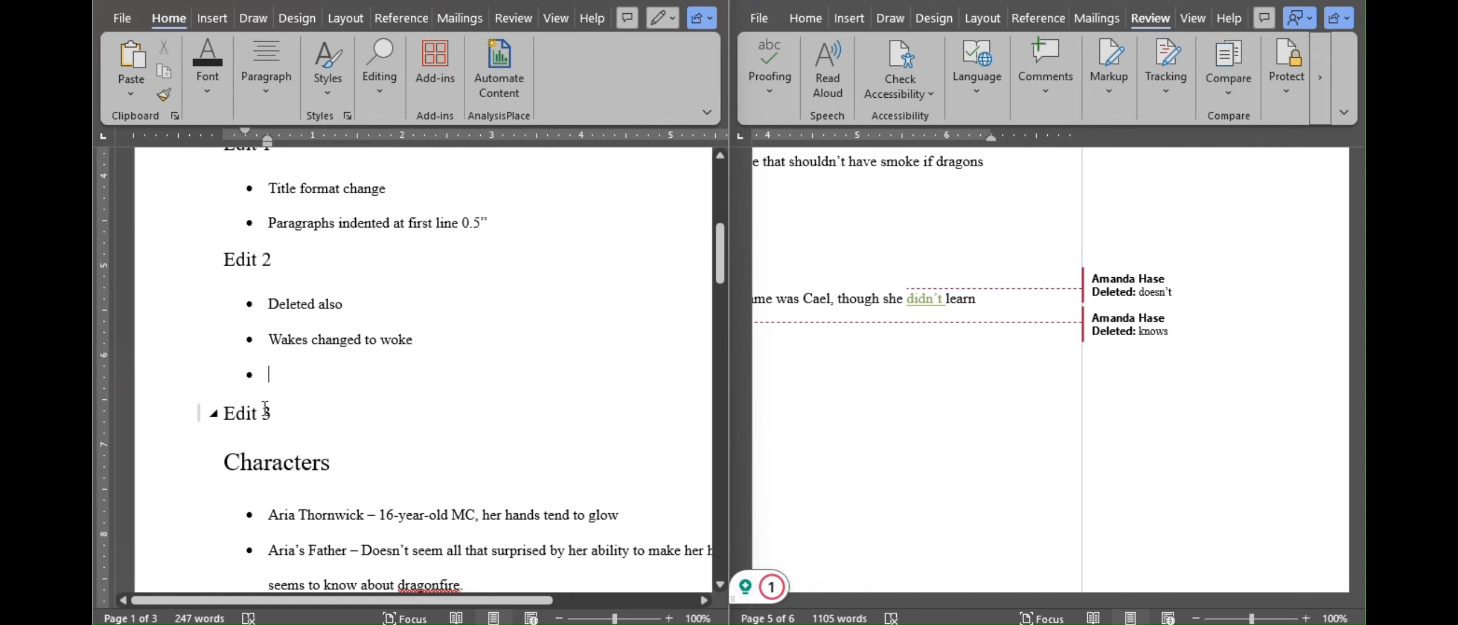
text(Doesn't changed to didn't)
key(Return)
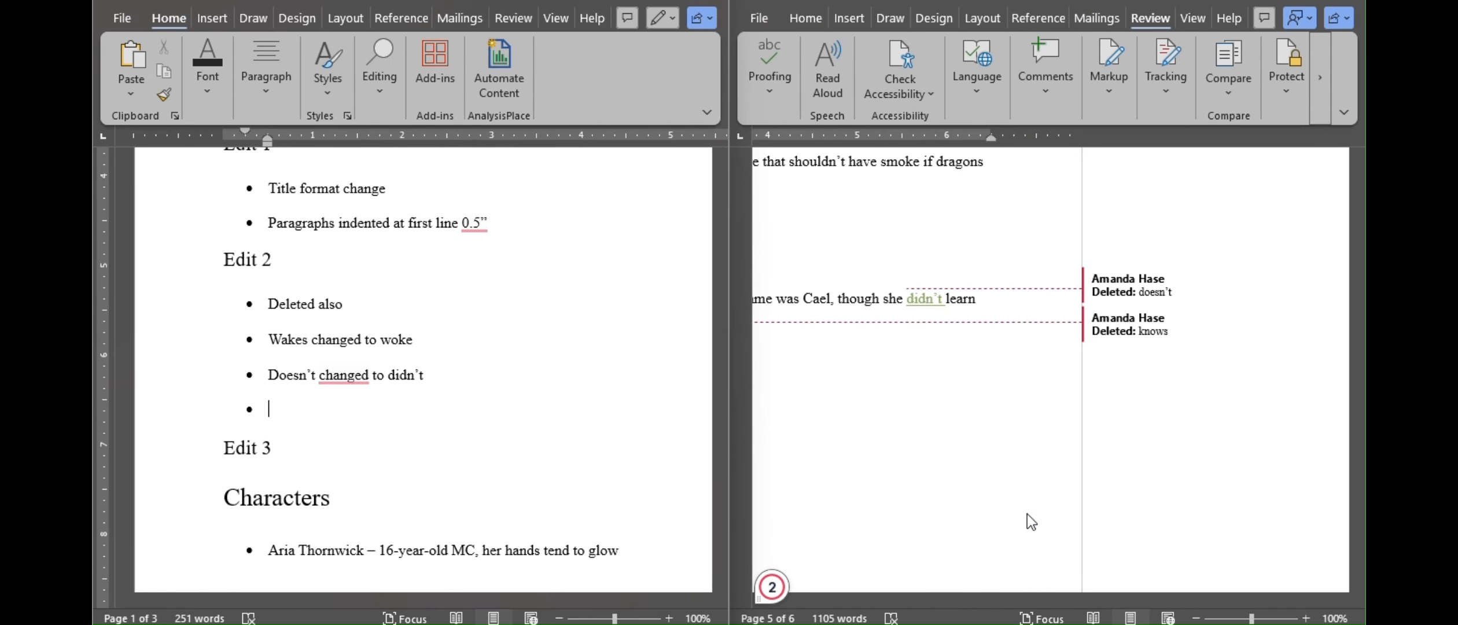
mouse_move(1080, 600)
mouse_down()
mouse_move(932, 599)
mouse_move(1102, 599)
mouse_up()
click(321, 410)
text(Knows changed to knew)
Copy the manuscript comment about symbolism into the style sheet's Comments list, ahead of the question about the kind of magic
drag(1357, 361, 1357, 176)
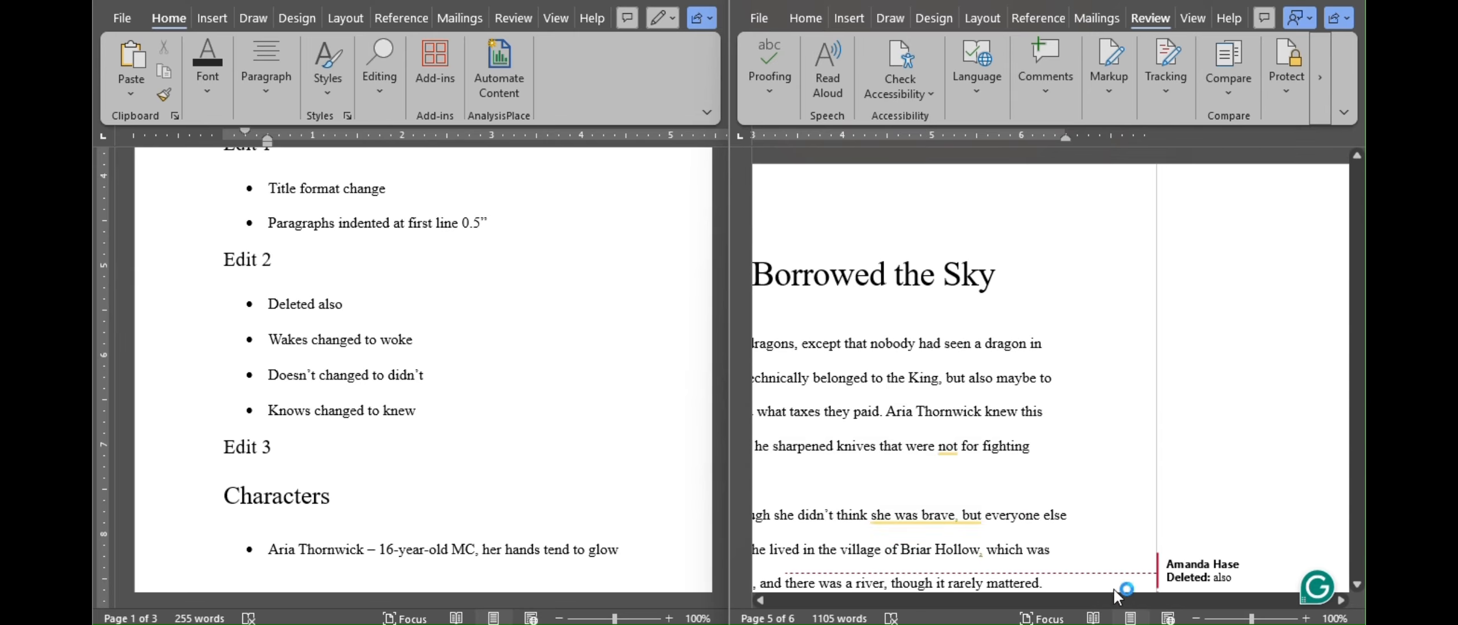
scroll(1143, 578, down, 10)
drag(1135, 600, 1313, 598)
drag(1175, 312, 1066, 297)
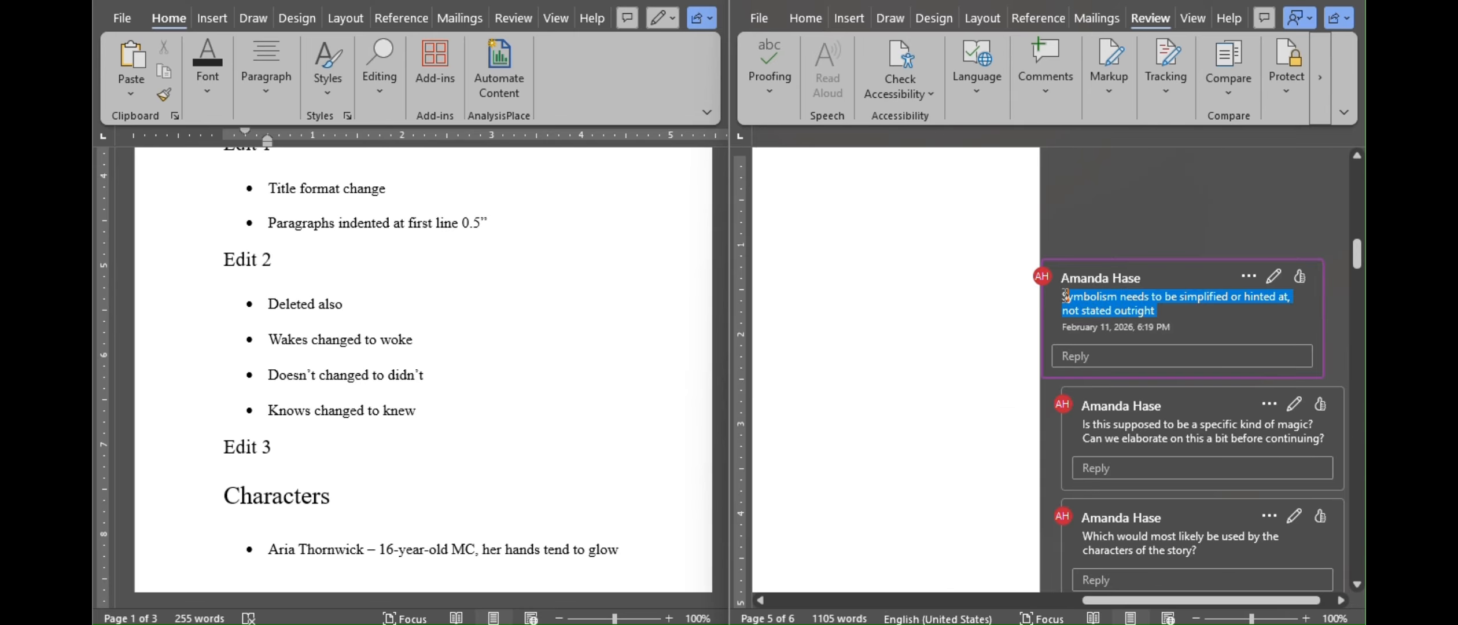
key(ctrl+c)
drag(722, 260, 724, 399)
click(270, 374)
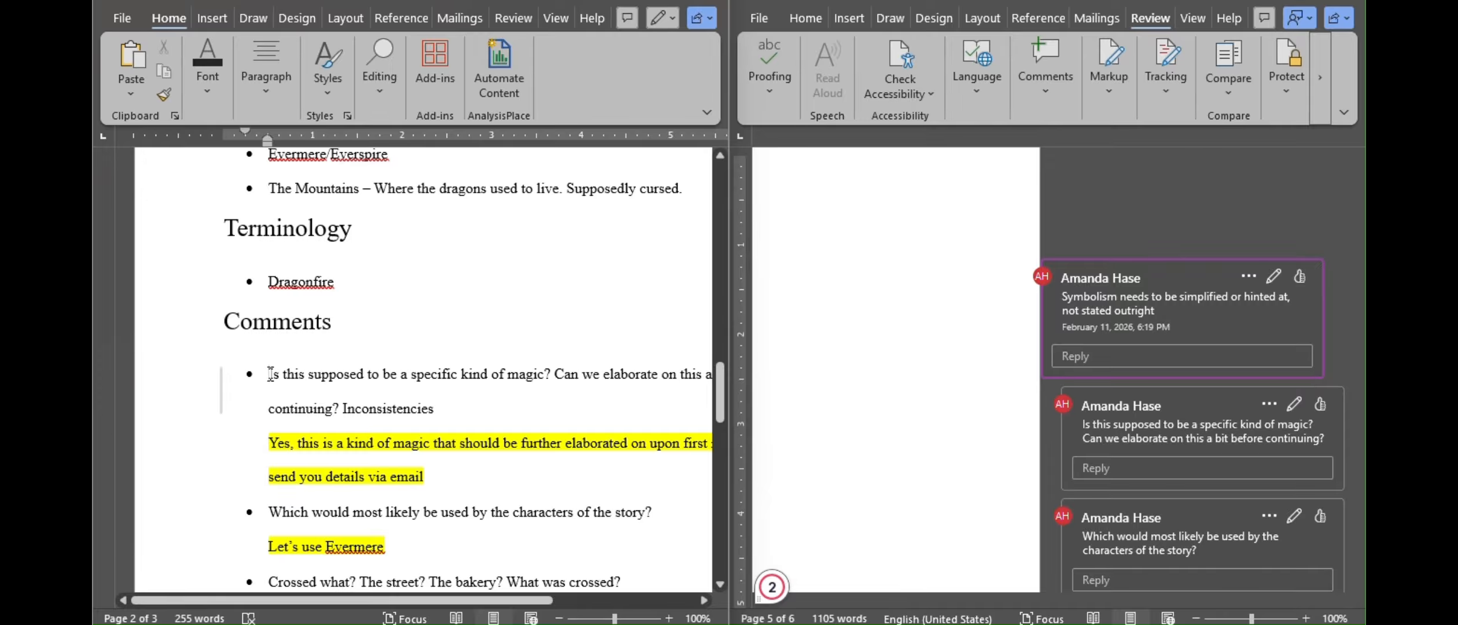
key(ctrl+v)
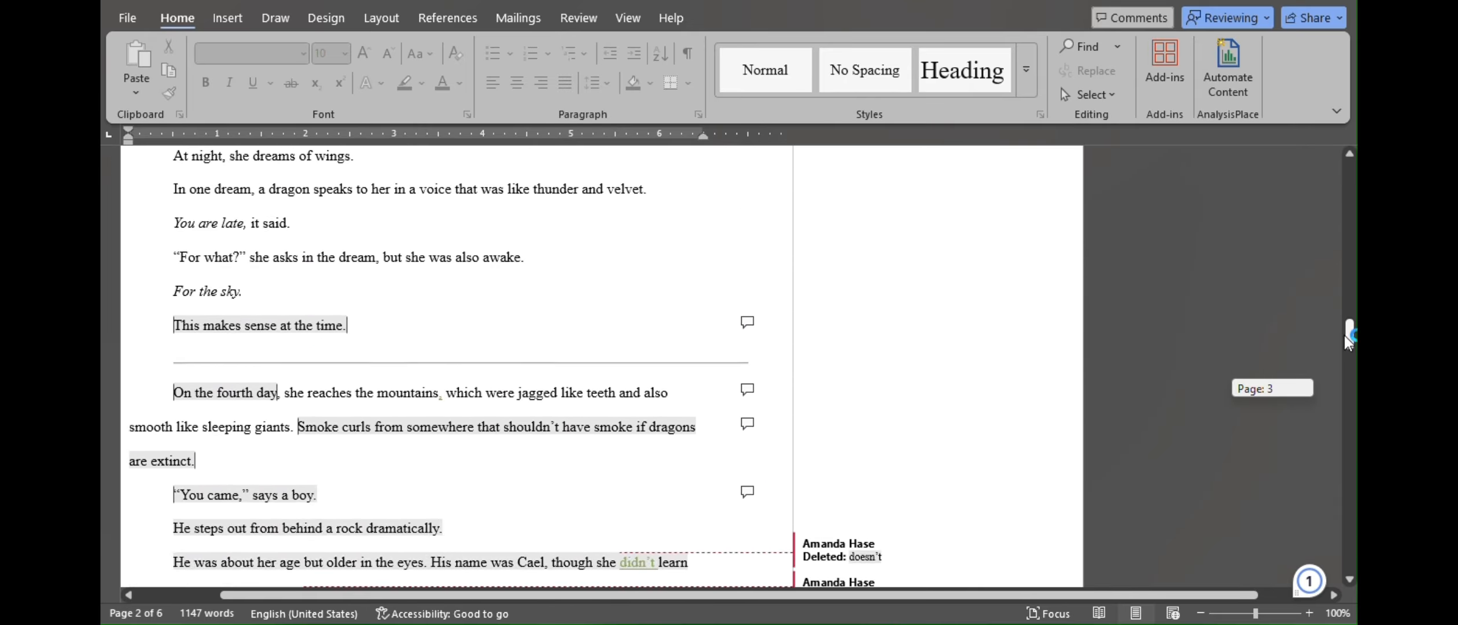
Accept all tracked changes in the manuscript and turn off change tracking
drag(1349, 343, 1350, 164)
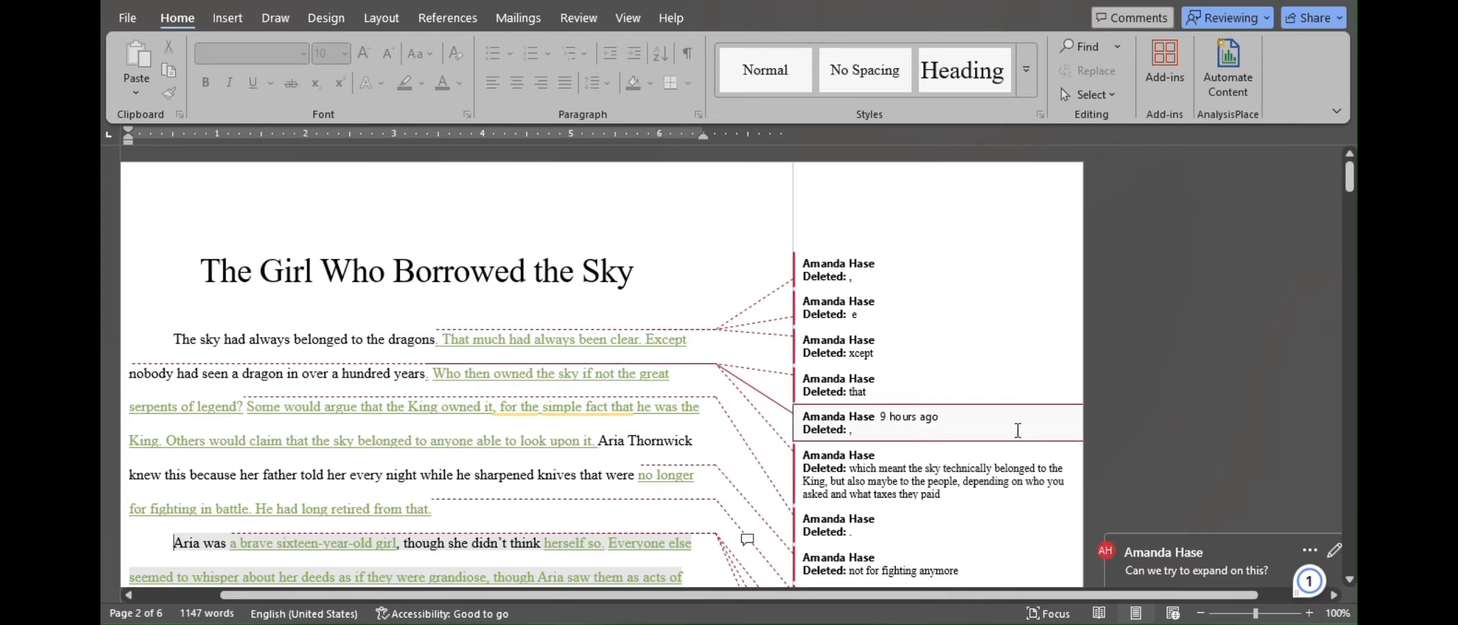
click(579, 18)
click(955, 87)
click(1019, 178)
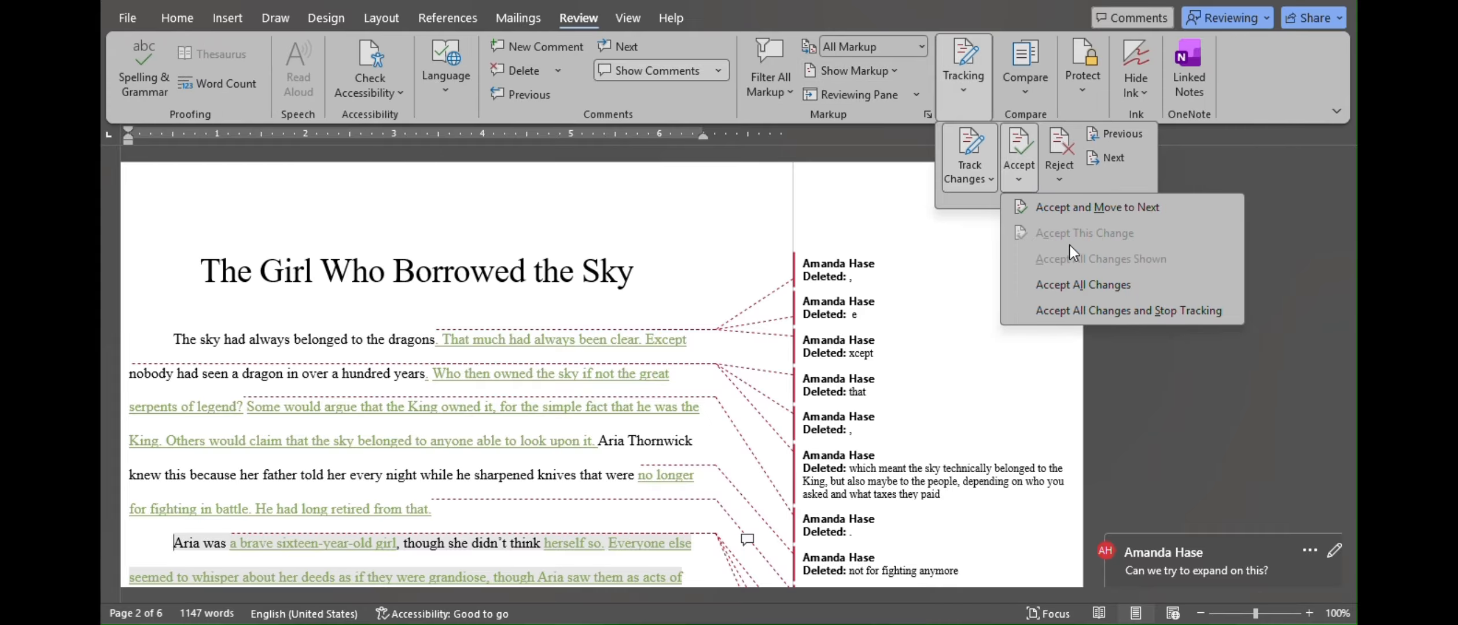
click(1075, 285)
click(969, 150)
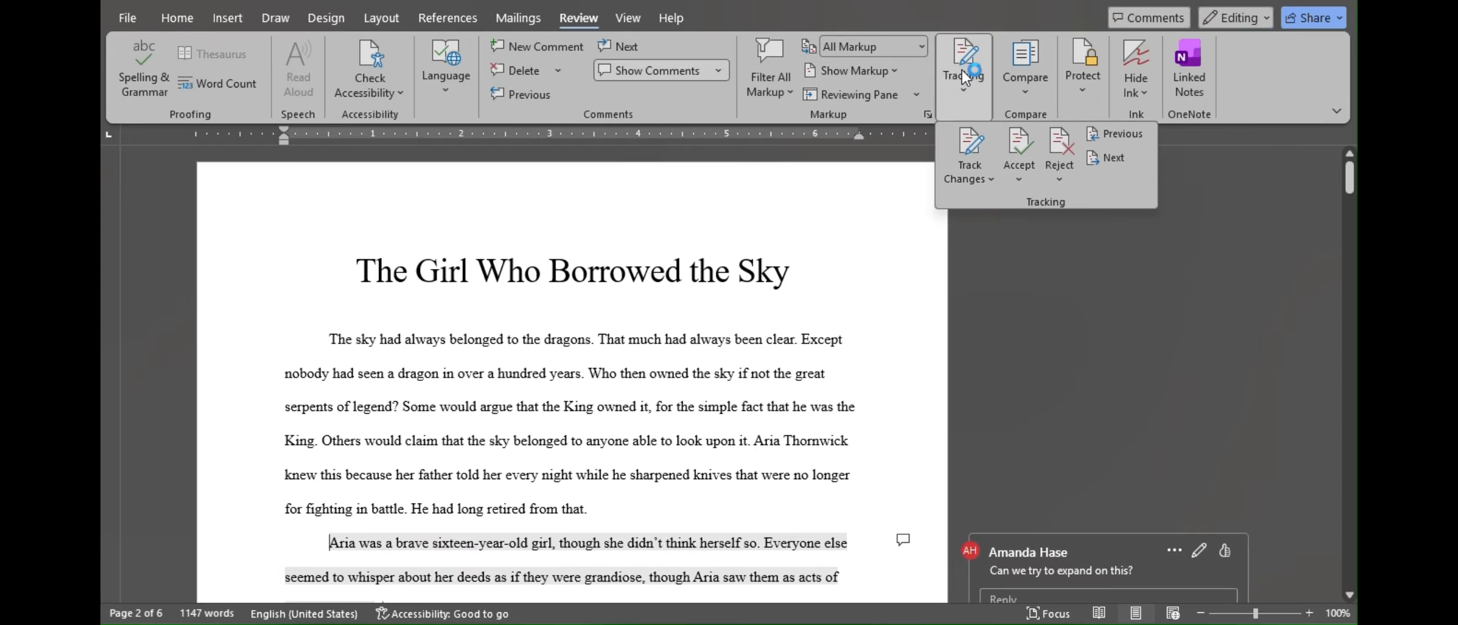
Arrange the manuscript window in half of an equal two-window layout
drag(1351, 177, 1312, 161)
mouse_move(1306, 1)
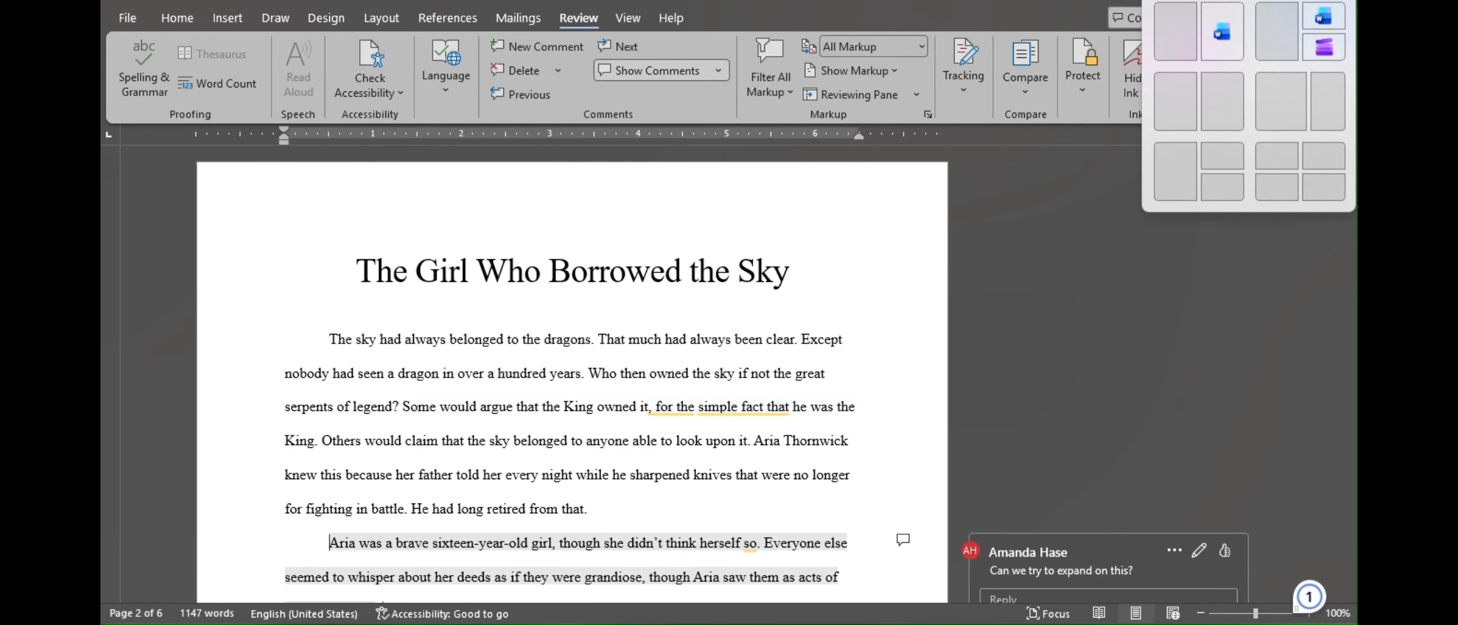
click(1226, 29)
drag(848, 216, 881, 492)
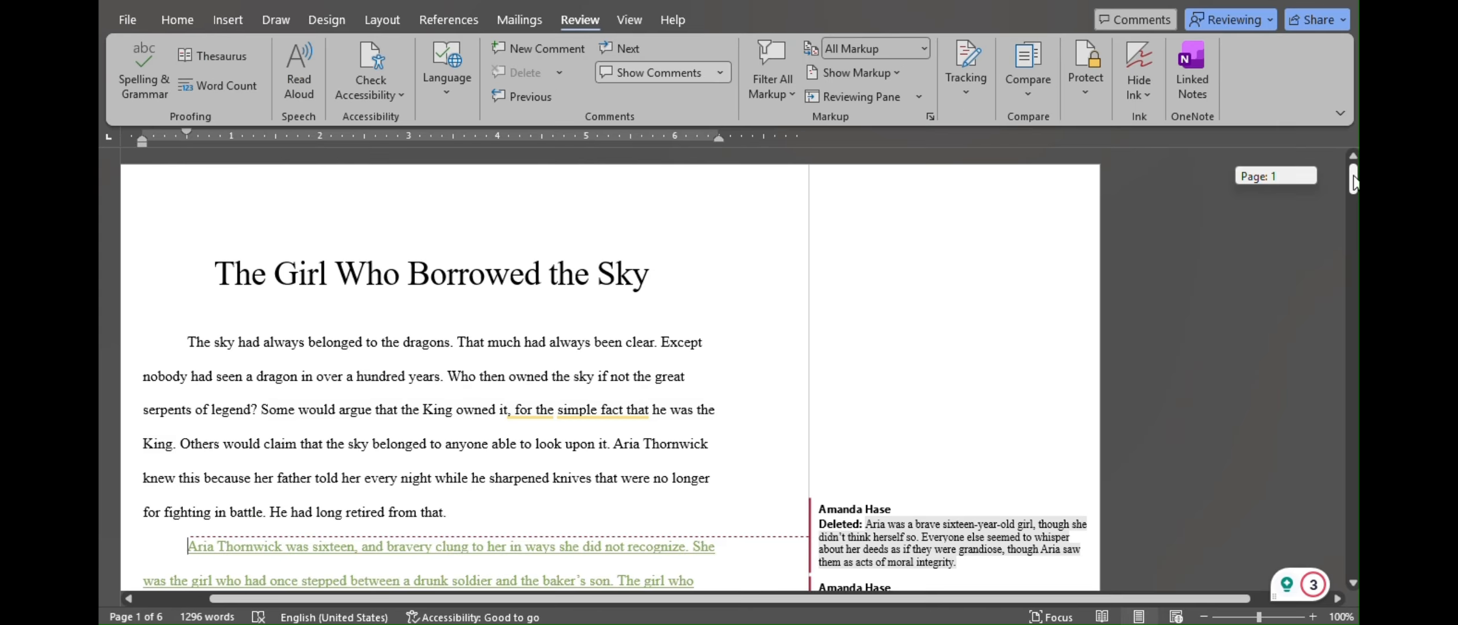
Accept all tracked changes in the revised manuscript, including the rewritten paragraph introducing Aria Thornwick
mouse_move(1354, 182)
mouse_down()
mouse_move(1353, 550)
mouse_move(1353, 180)
mouse_up()
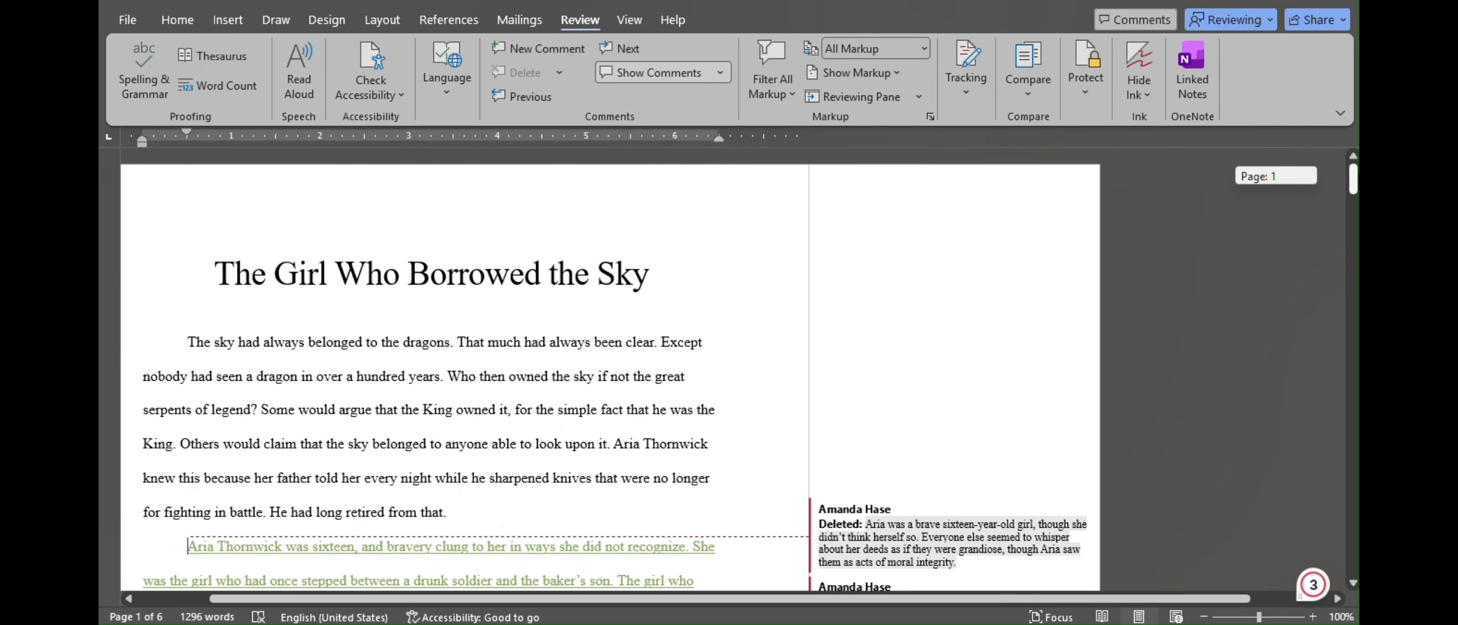
click(956, 92)
click(1021, 184)
click(1061, 290)
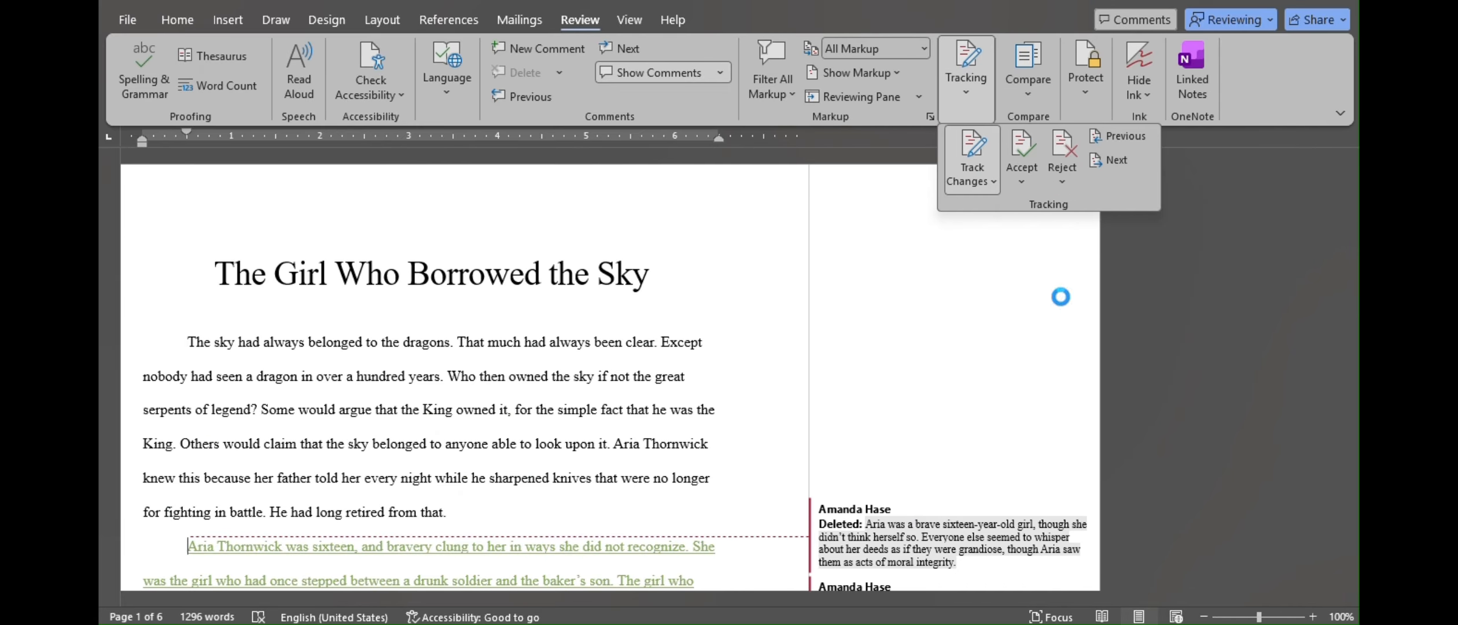
Resolve the comment about the tea sitting for "years" and the one about his lack of reaction on "You're glowing"
drag(1353, 180, 1353, 225)
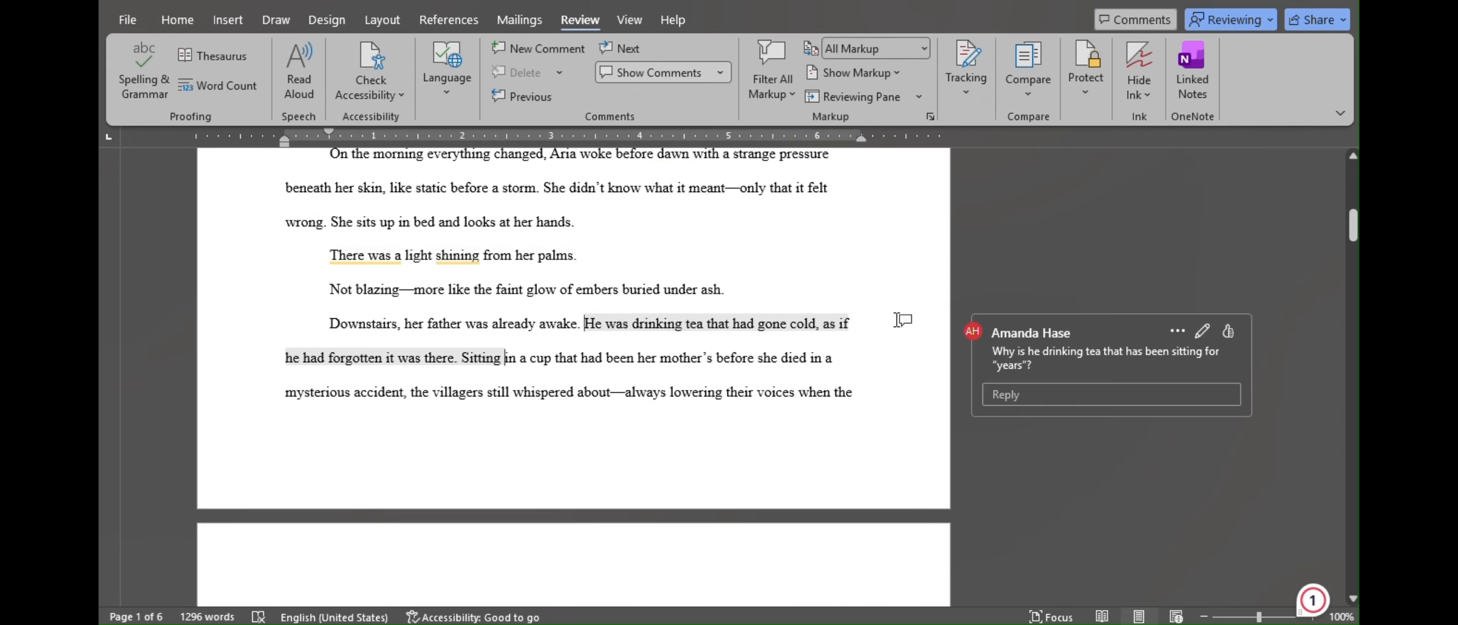
click(1179, 331)
click(1211, 379)
drag(1353, 226, 1353, 254)
click(865, 359)
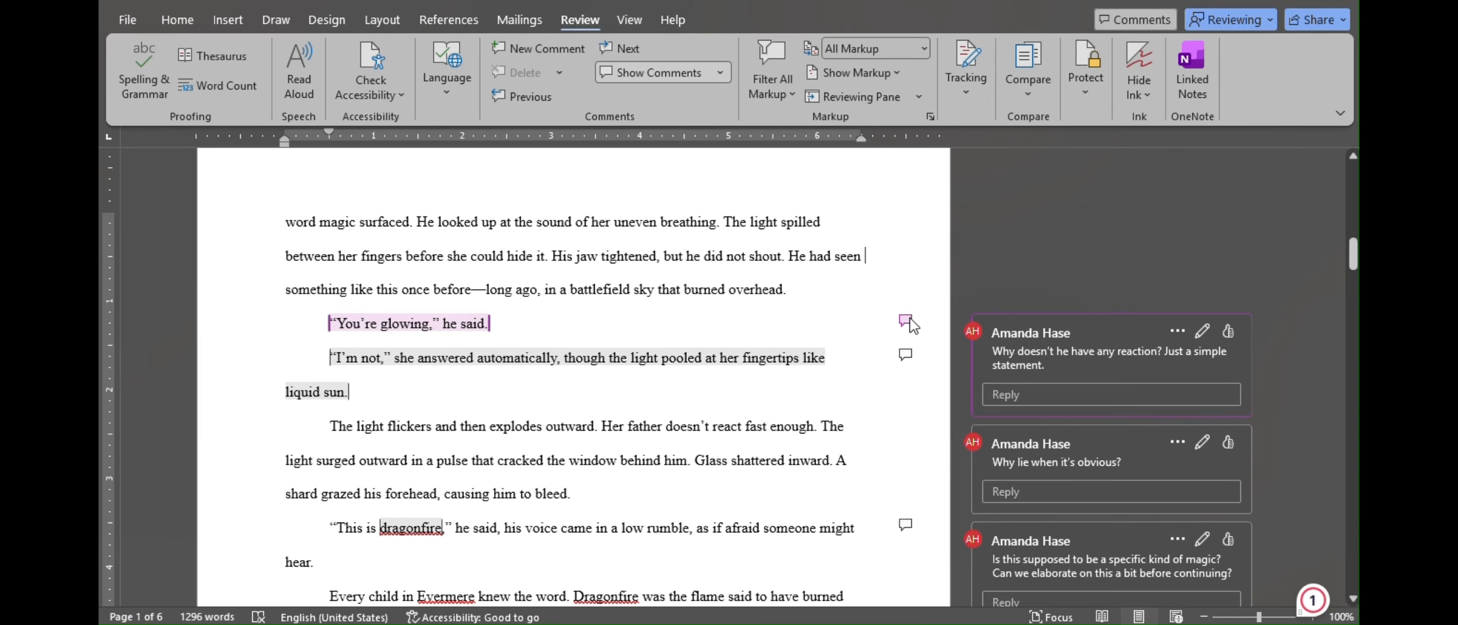
click(1178, 331)
click(1199, 376)
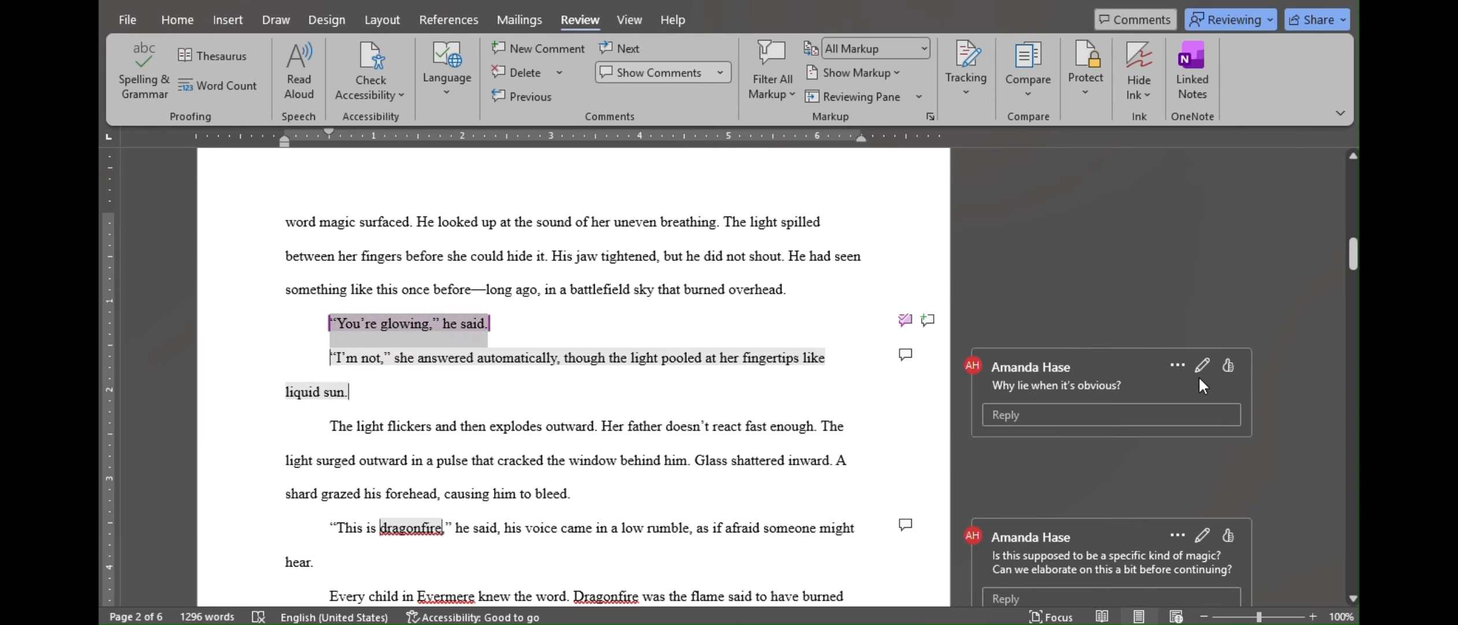
Resolve the comment "Why lie when it's obvious?" and the comment asking what kind of magic dragonfire is
click(1179, 366)
click(1216, 413)
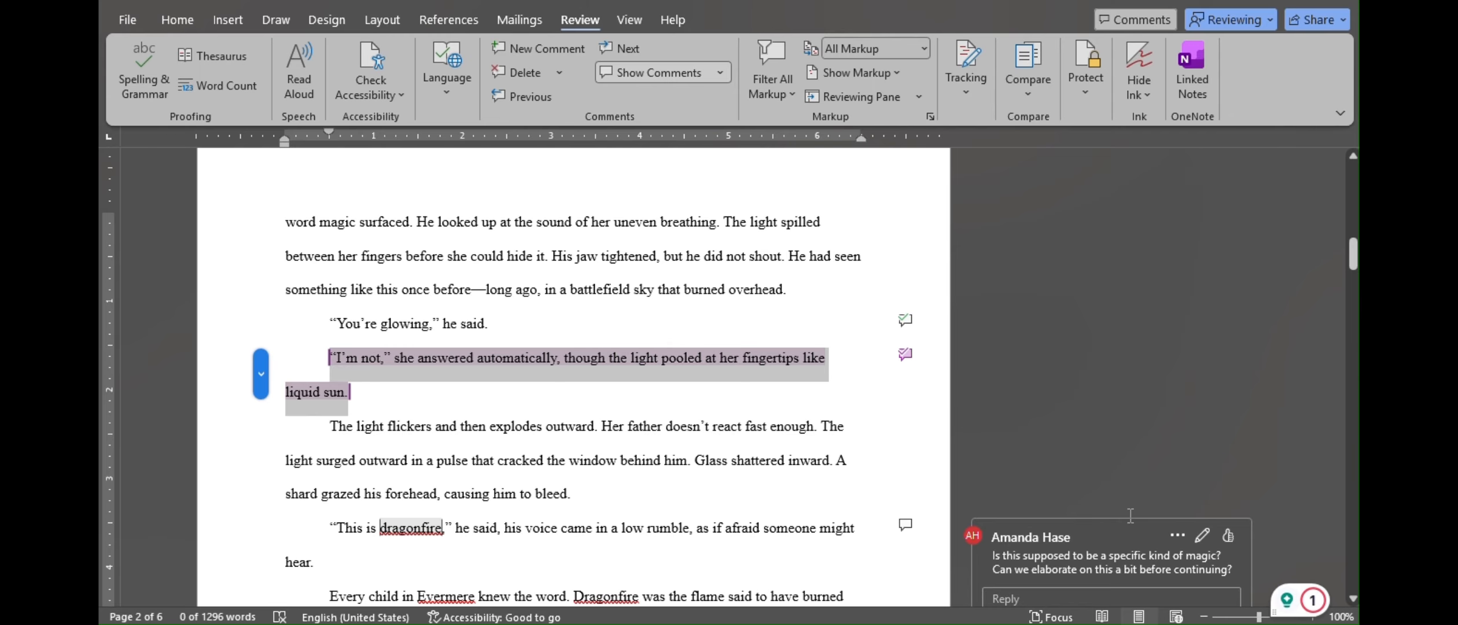
click(1179, 534)
click(1215, 576)
Resolve the "Contradictory" comment attached to "On the fourth day"
drag(1353, 254, 1353, 389)
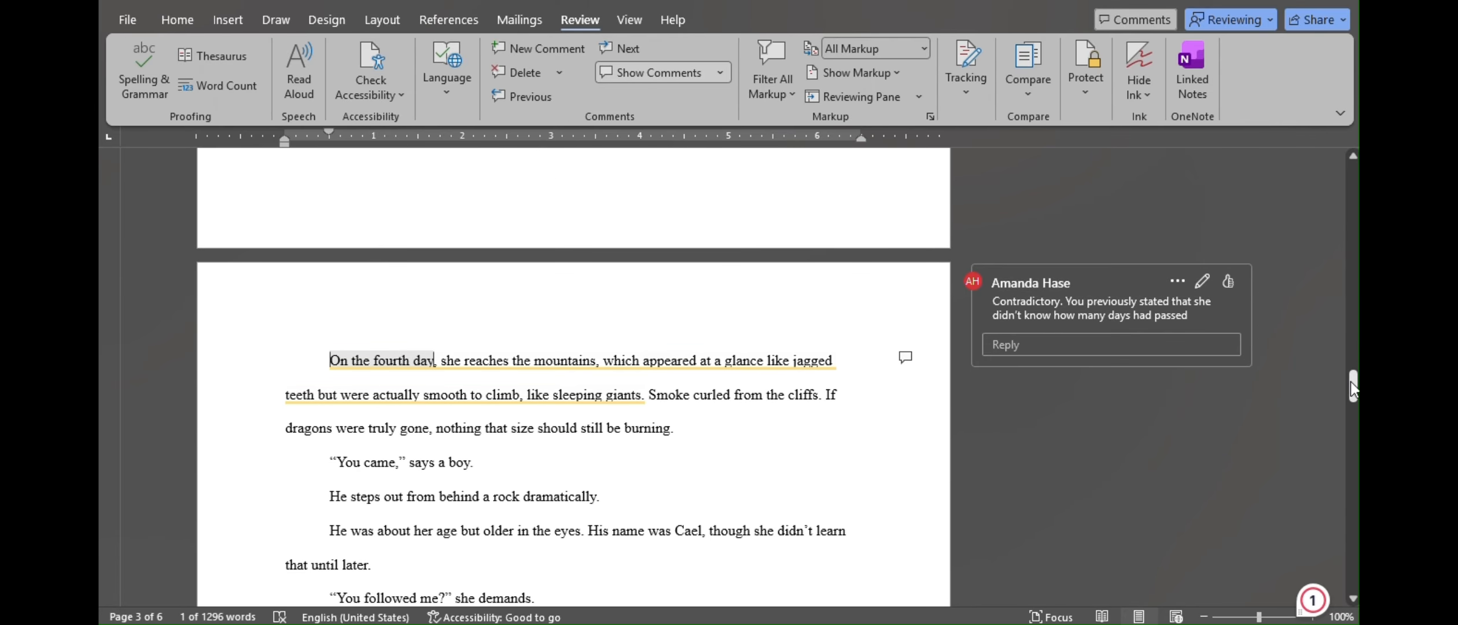
click(1174, 281)
click(1190, 322)
Resolve the comment about the captain not negotiating, attached to the line "Give us the girl"
scroll(1144, 313, down, 6)
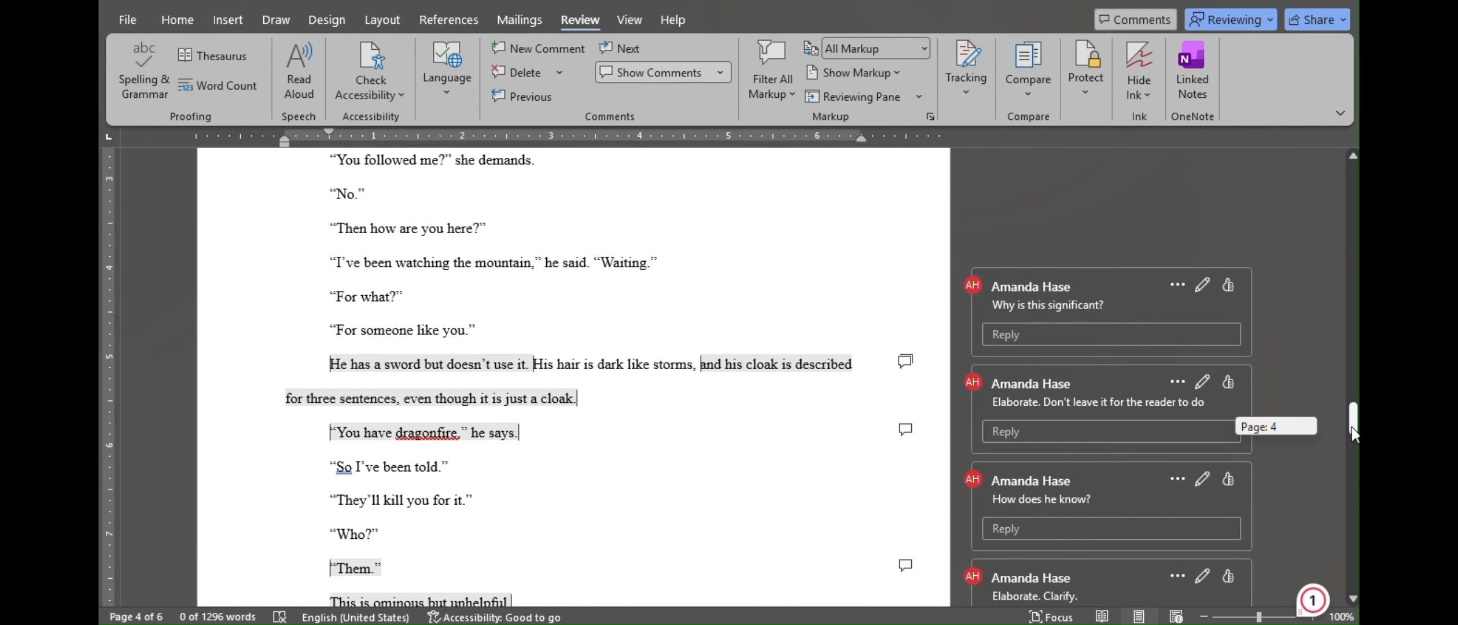
drag(1352, 427, 1353, 444)
click(1167, 373)
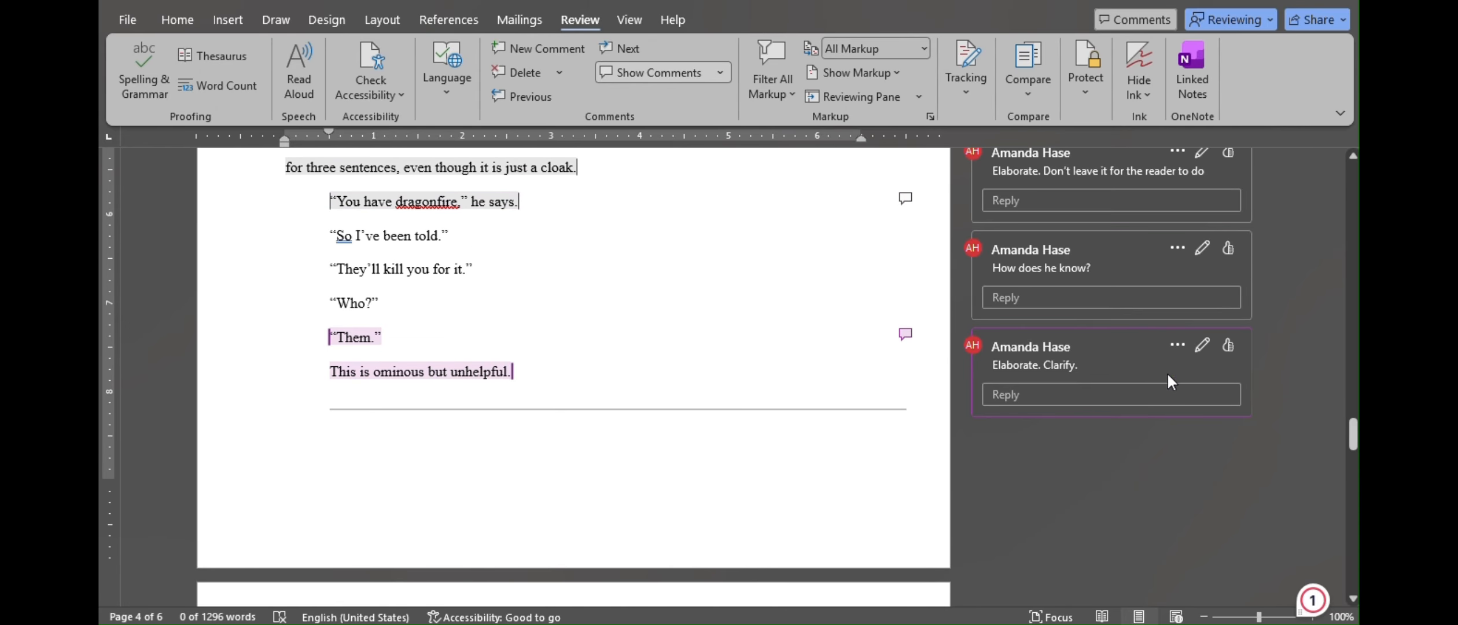
drag(1353, 434, 1352, 502)
click(909, 210)
click(1177, 241)
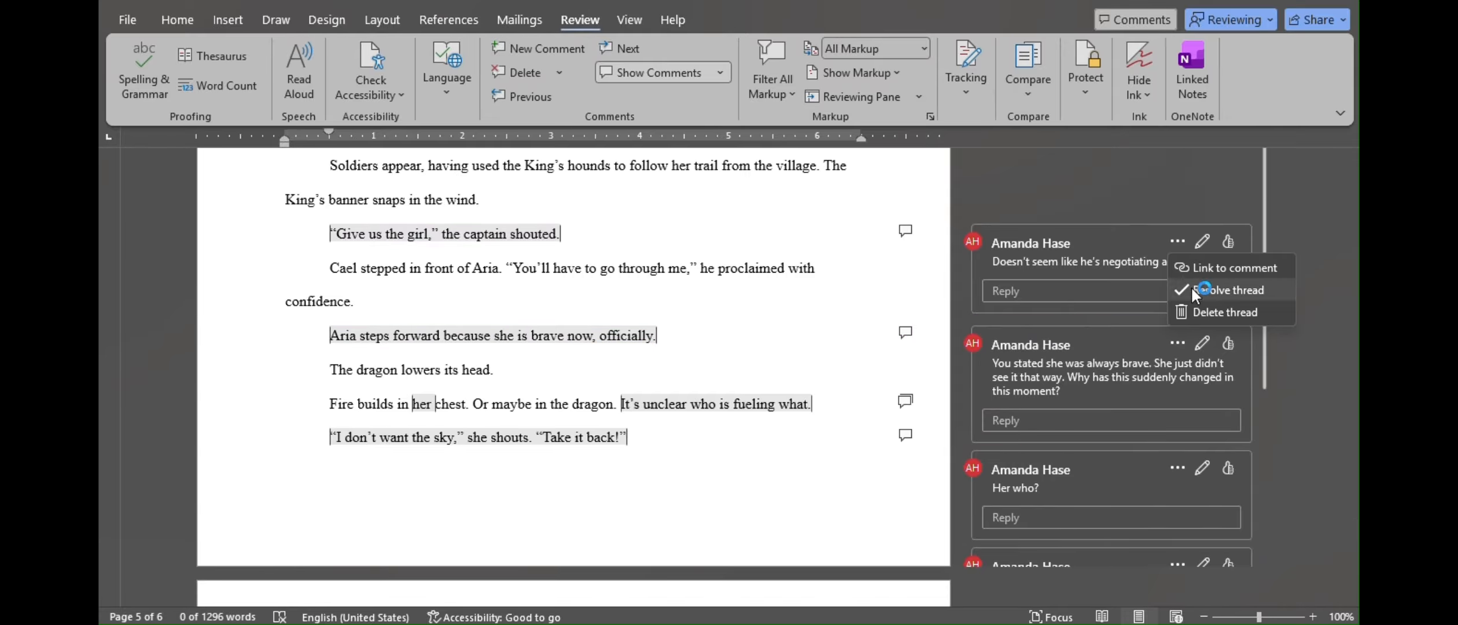
click(1191, 287)
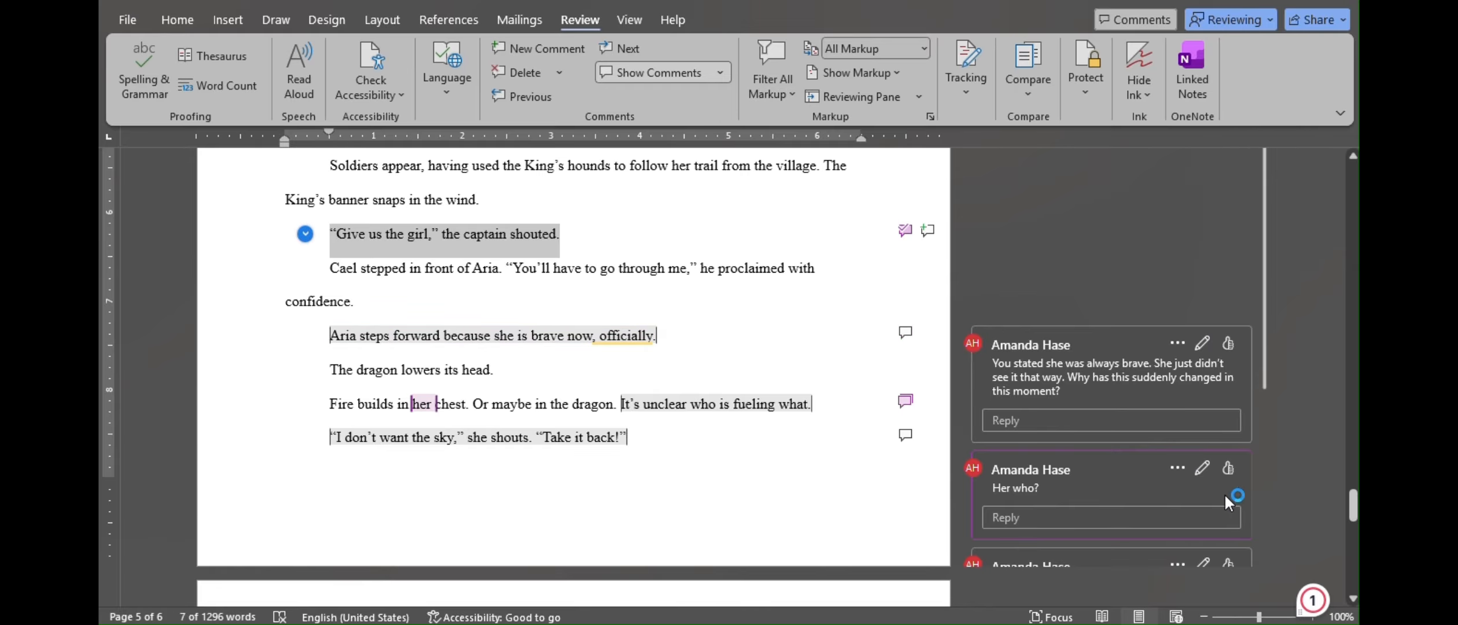
Examine the remaining open comments on the manuscript's final page
drag(1353, 504, 1353, 538)
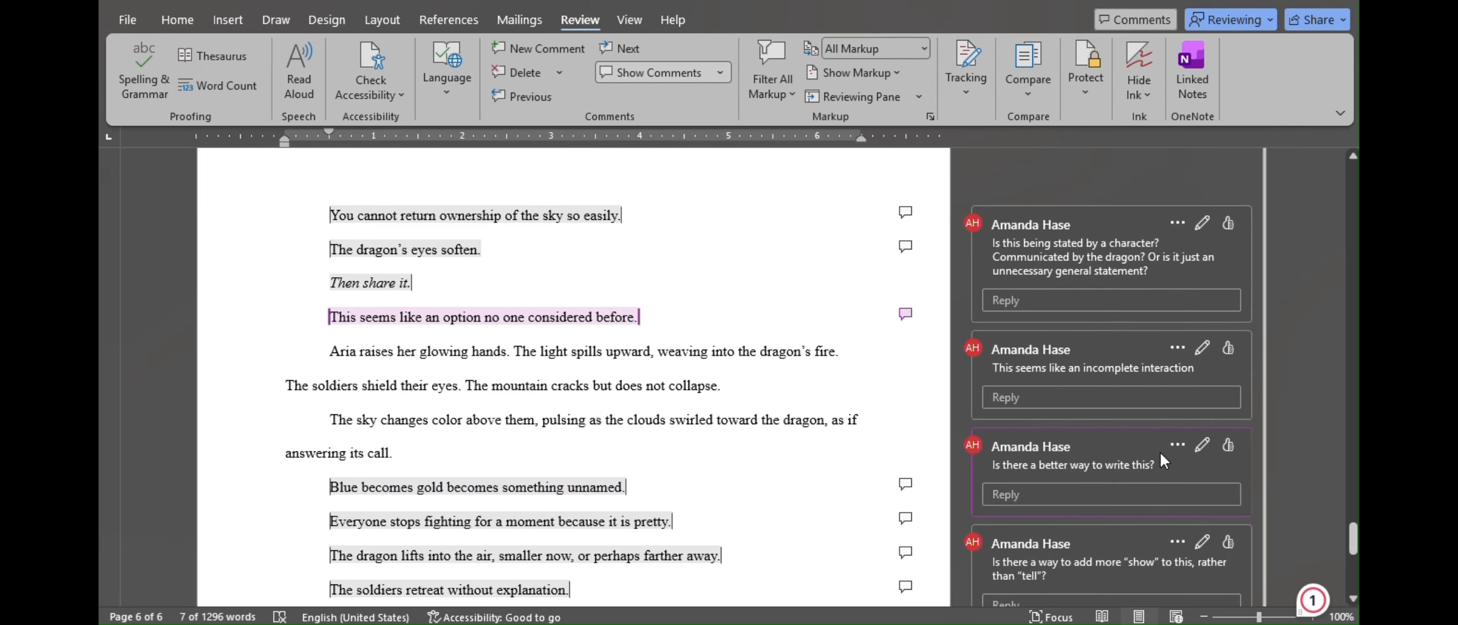
drag(1354, 542, 1354, 561)
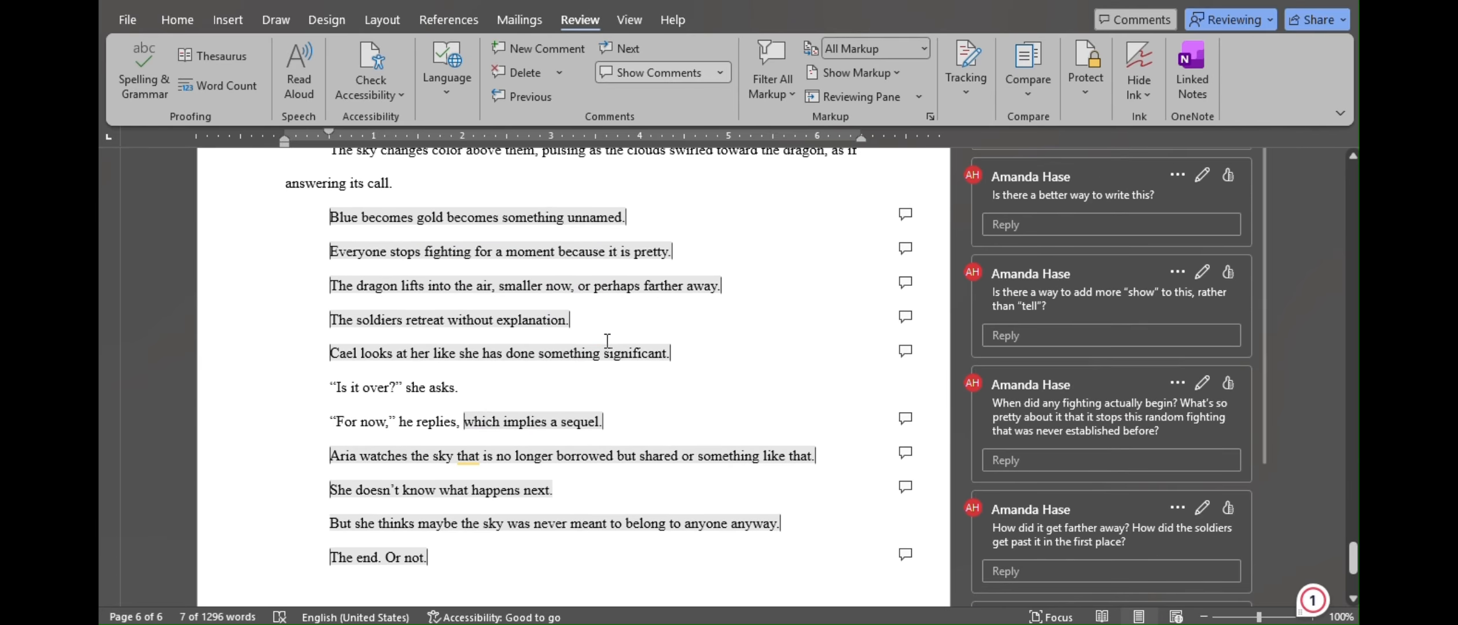